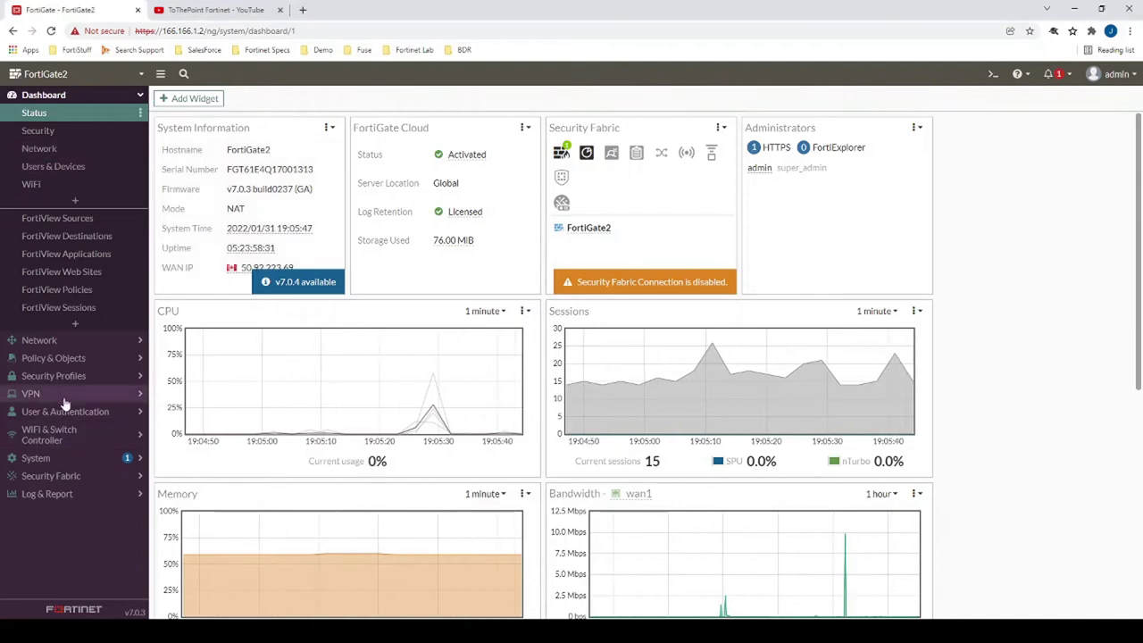
- Create a new IPsec tunnel under VPN > IPsec Tunnels with the Custom template, named Dial_Up
{"action": "left_click", "coordinate": [89, 393]}
{"action": "left_click", "coordinate": [56, 202]}
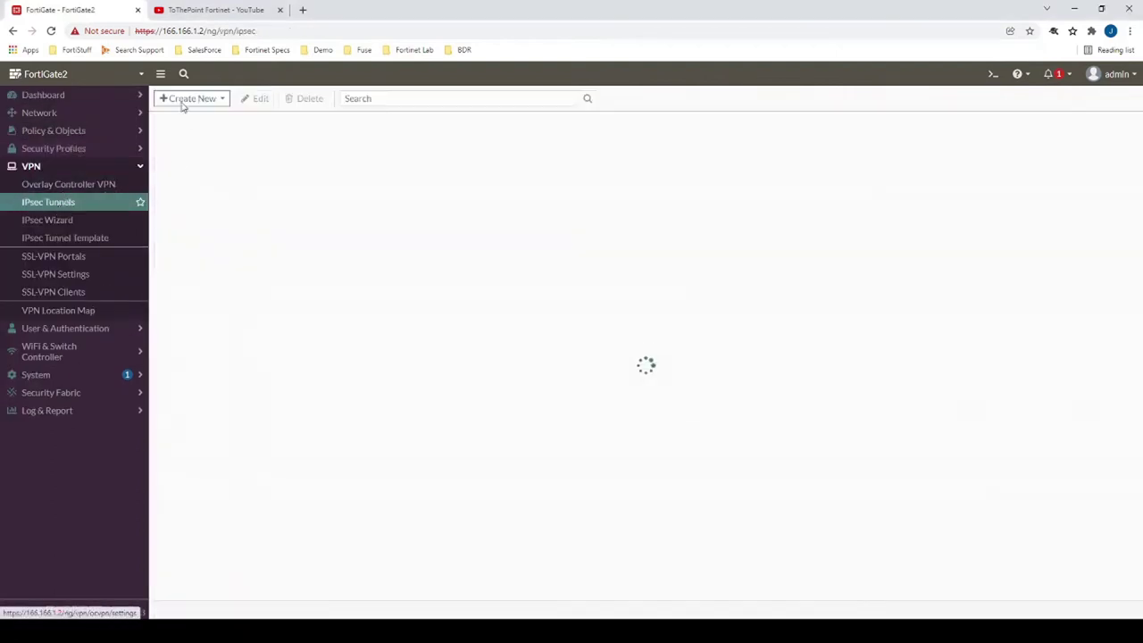
{"action": "left_click", "coordinate": [180, 100]}
{"action": "left_click", "coordinate": [205, 115]}
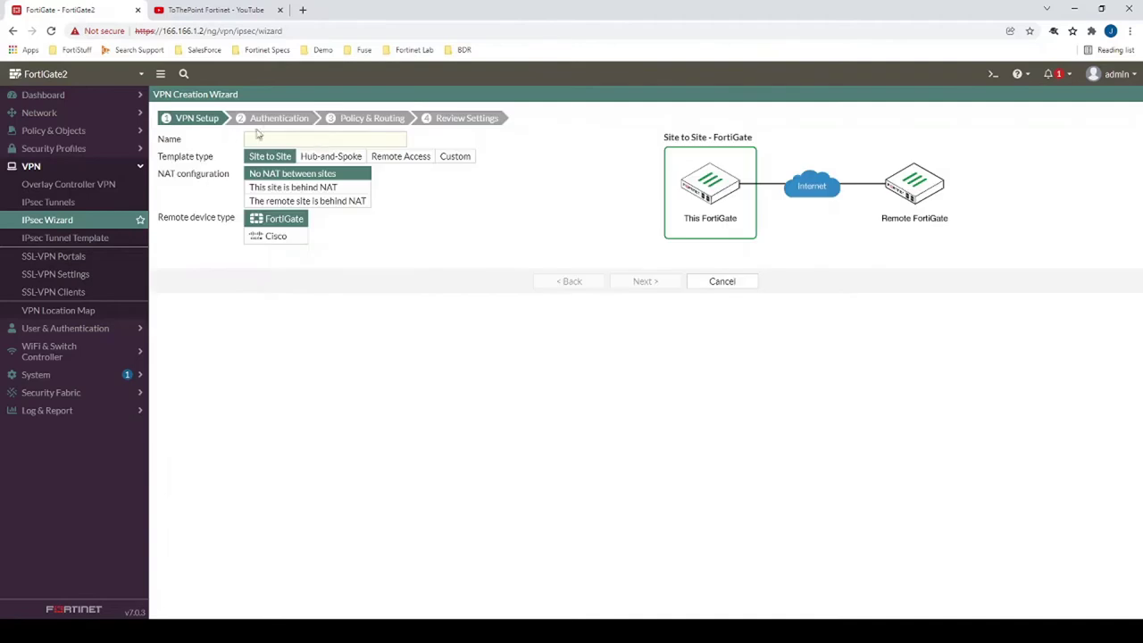
{"action": "left_click", "coordinate": [387, 157]}
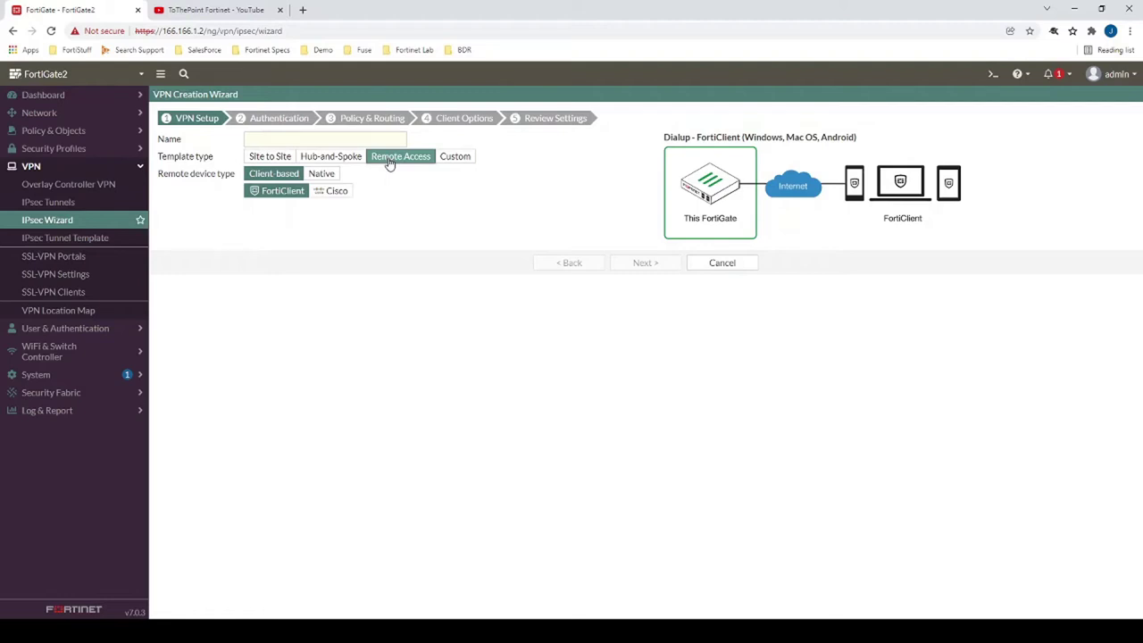
{"action": "left_click", "coordinate": [455, 158]}
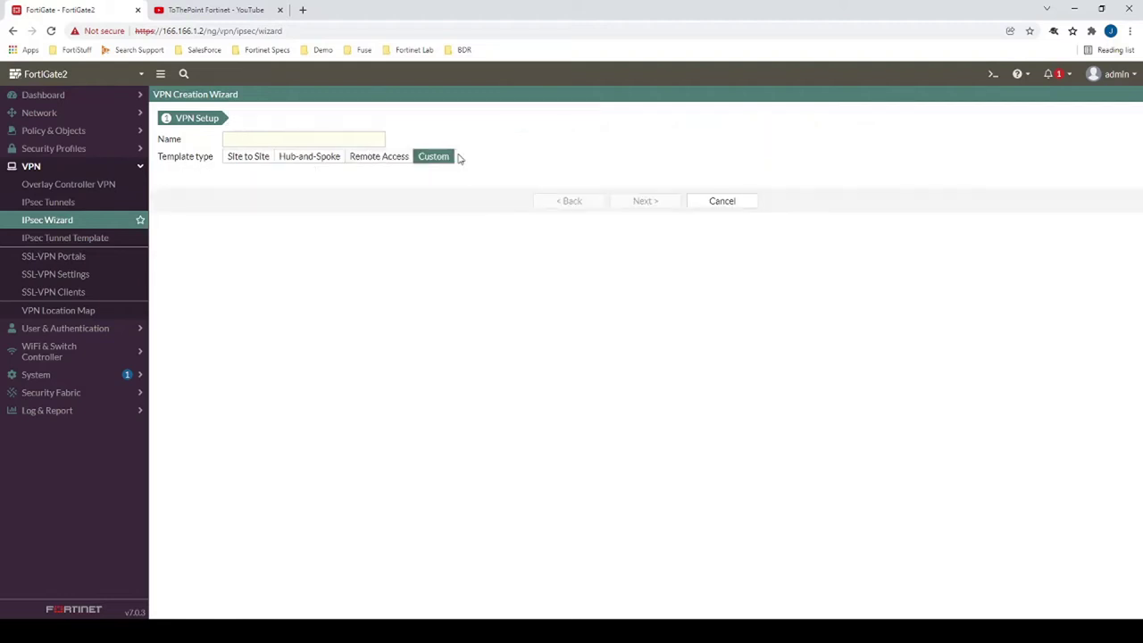
{"action": "left_click", "coordinate": [307, 140]}
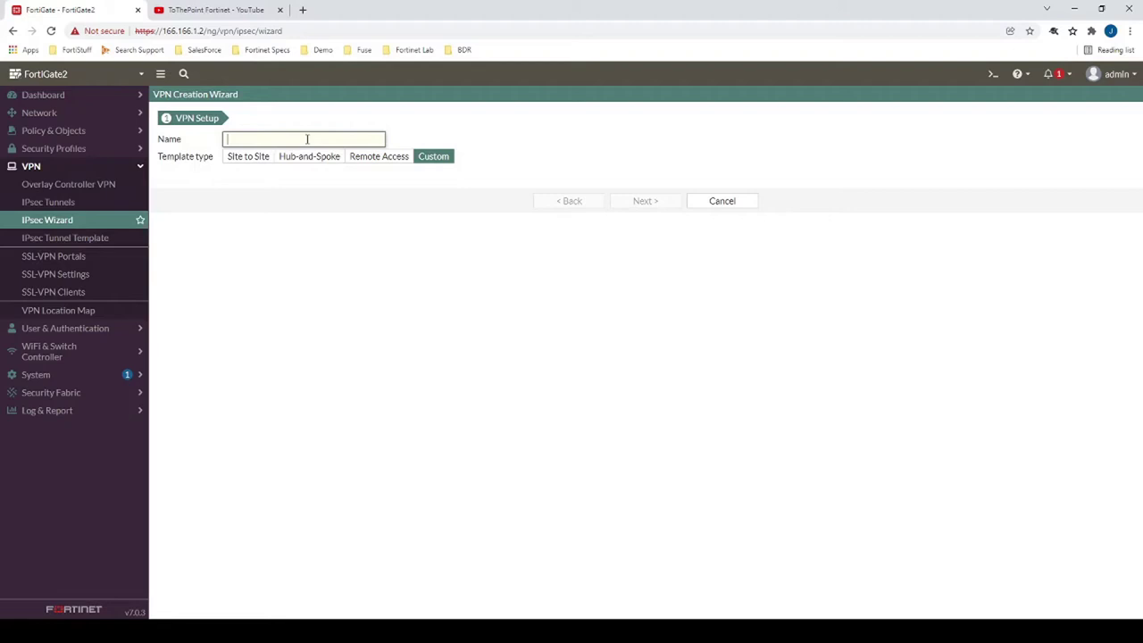
{"action": "type", "text": "Dial_Up"}
- Set the Remote Gateway to Dialup User and the interface to wan1
{"action": "left_click", "coordinate": [645, 202]}
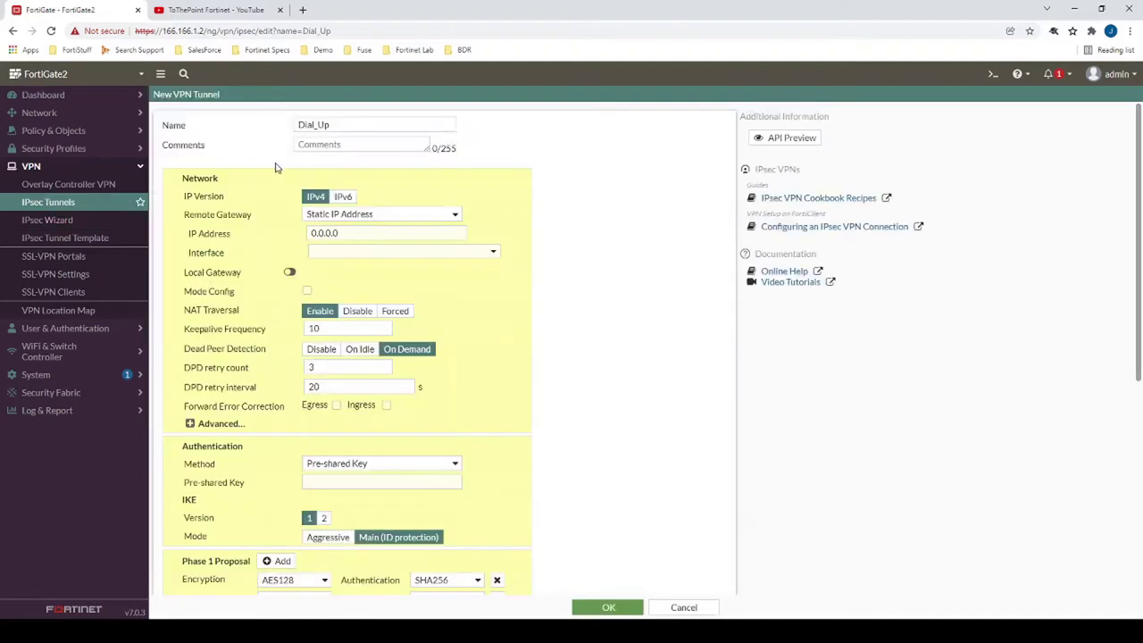
{"action": "left_click", "coordinate": [381, 219]}
{"action": "left_click", "coordinate": [357, 238]}
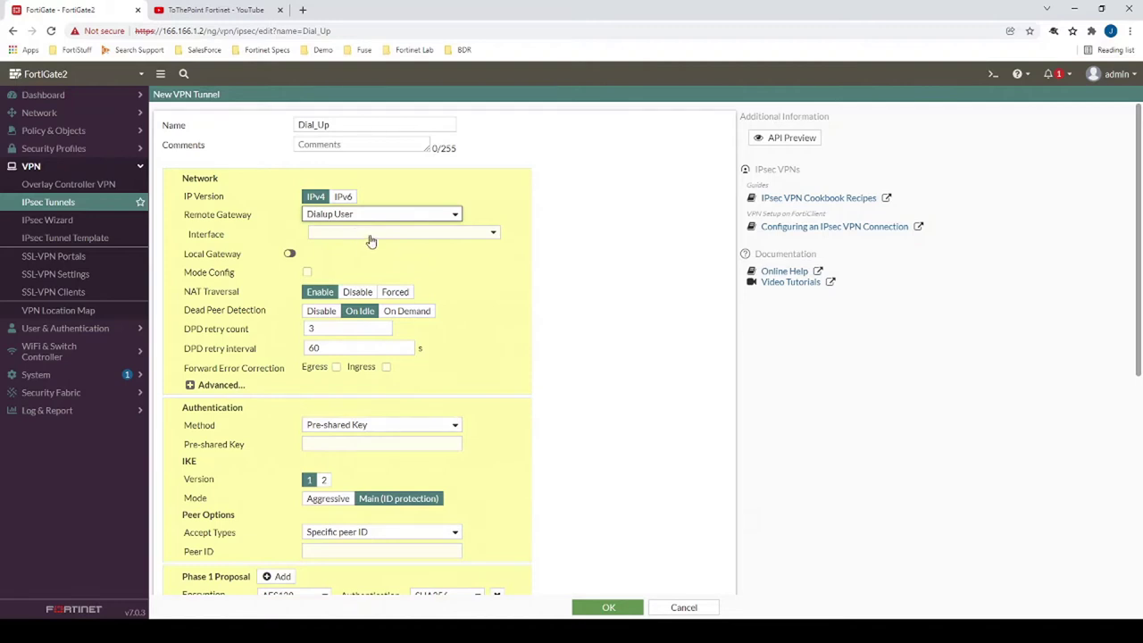
{"action": "left_click", "coordinate": [359, 235]}
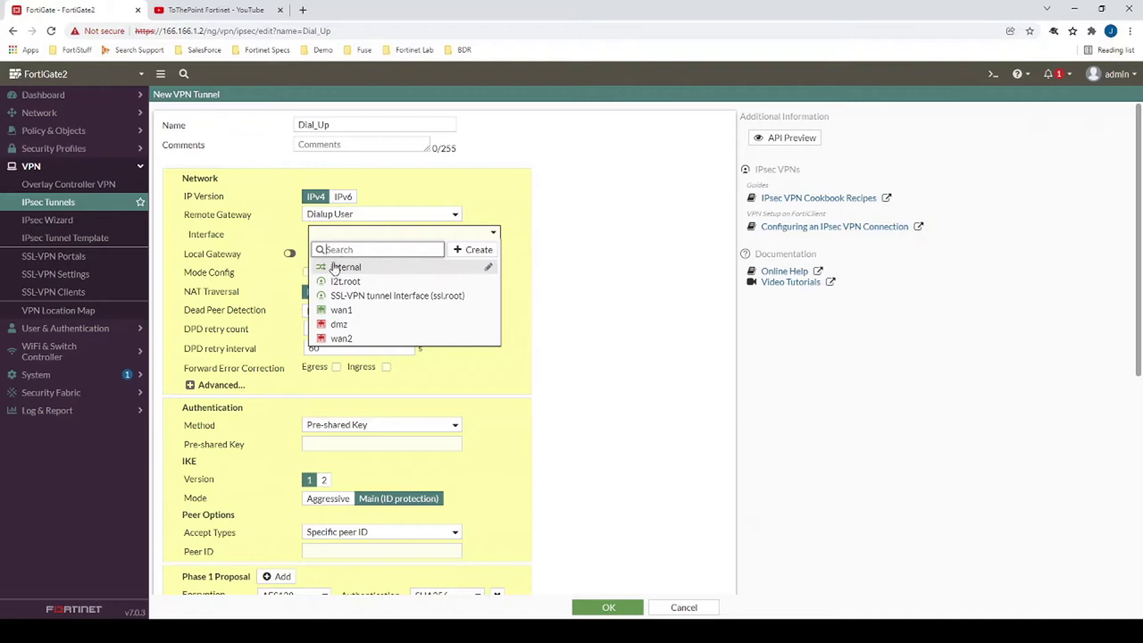
{"action": "left_click", "coordinate": [347, 309]}
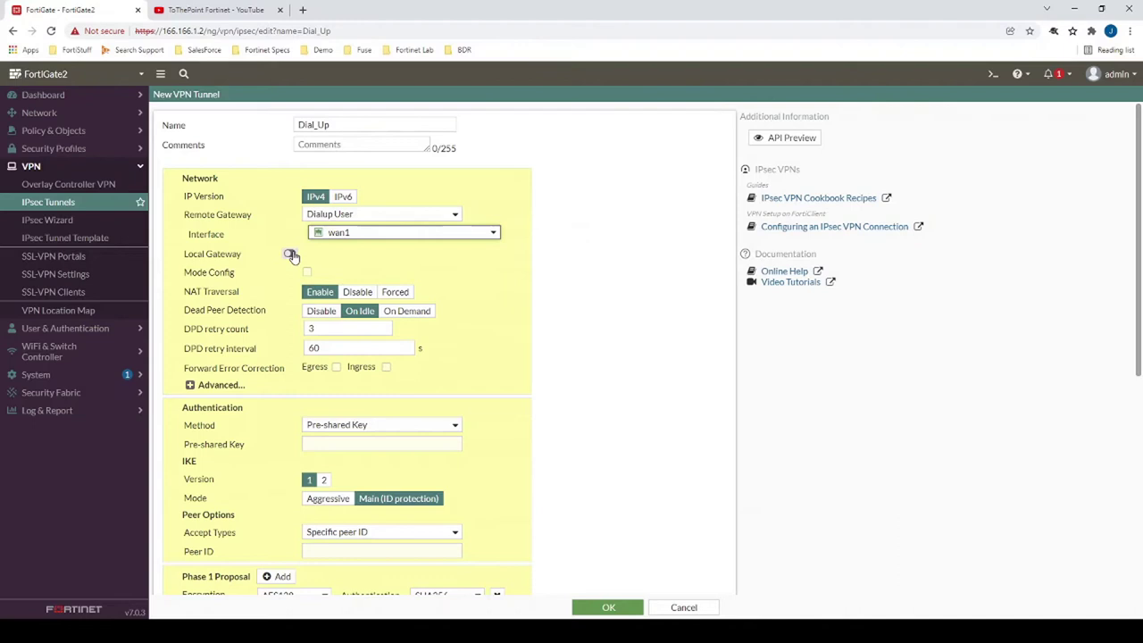
- Try a specified local gateway of 166.166.1.3, then turn Local Gateway back off
{"action": "left_click", "coordinate": [291, 255]}
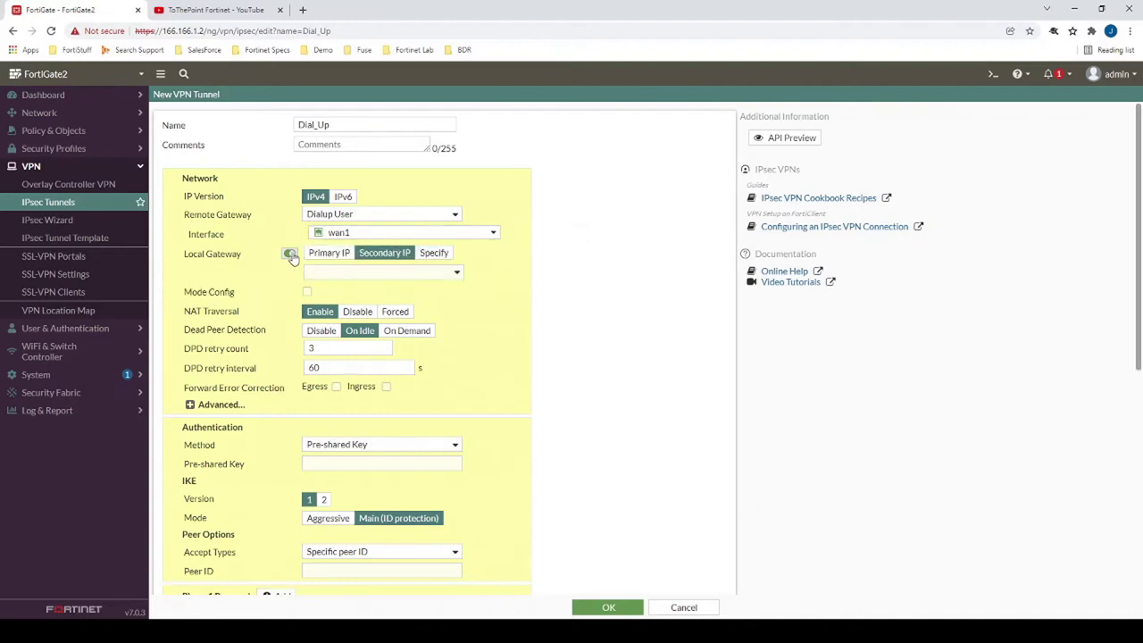
{"action": "left_click", "coordinate": [434, 253]}
{"action": "left_click", "coordinate": [359, 272]}
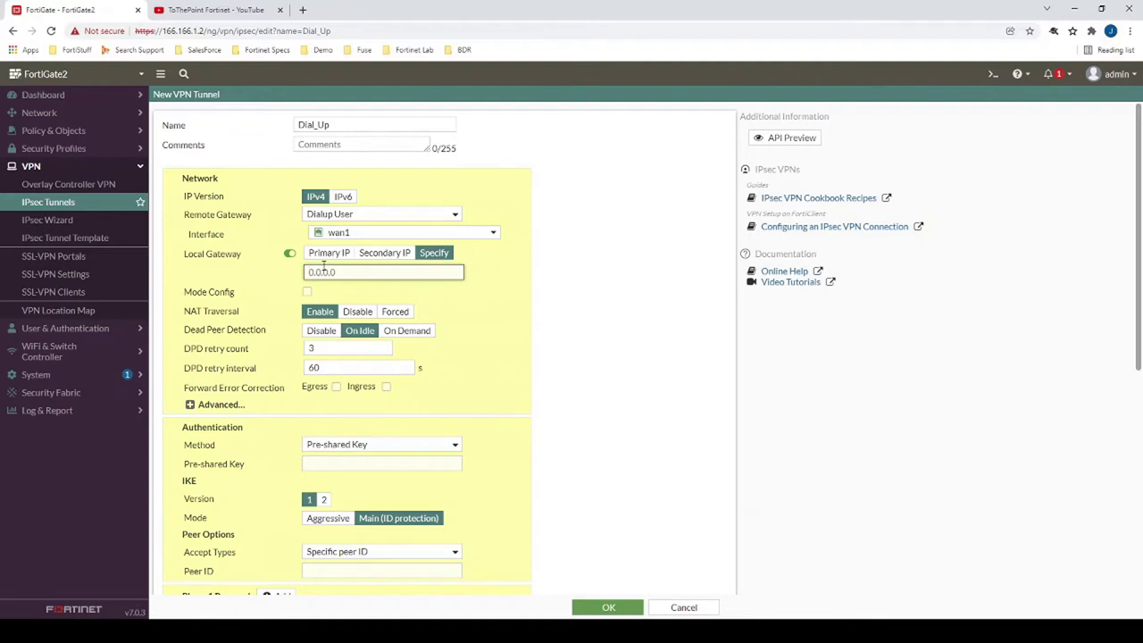
{"action": "type", "text": "166.166.1."}
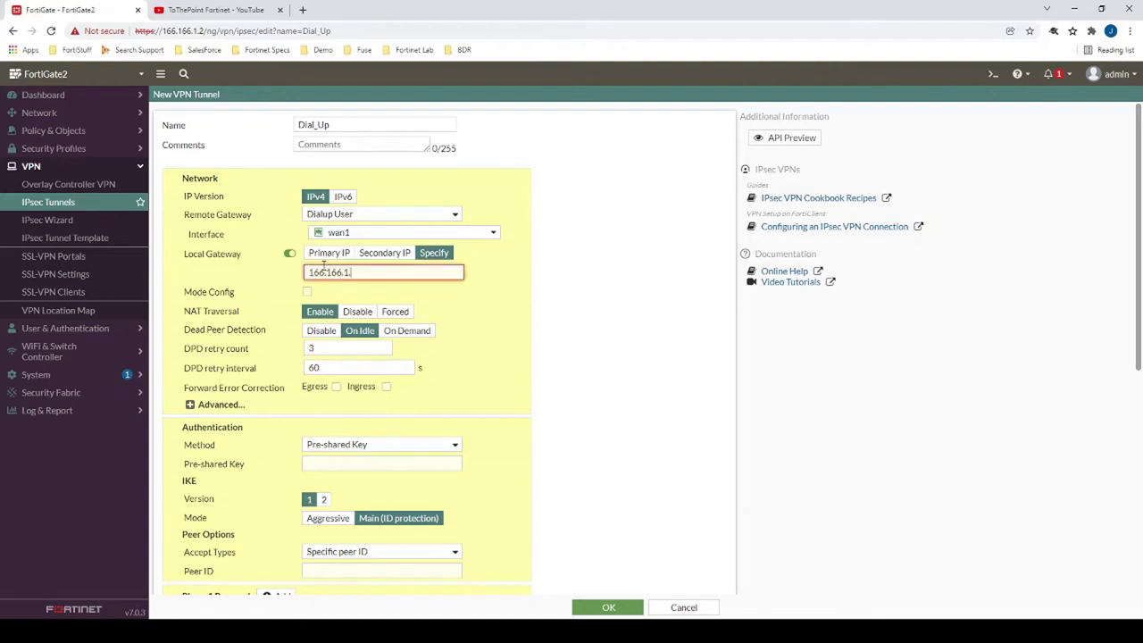
{"action": "type", "text": "3"}
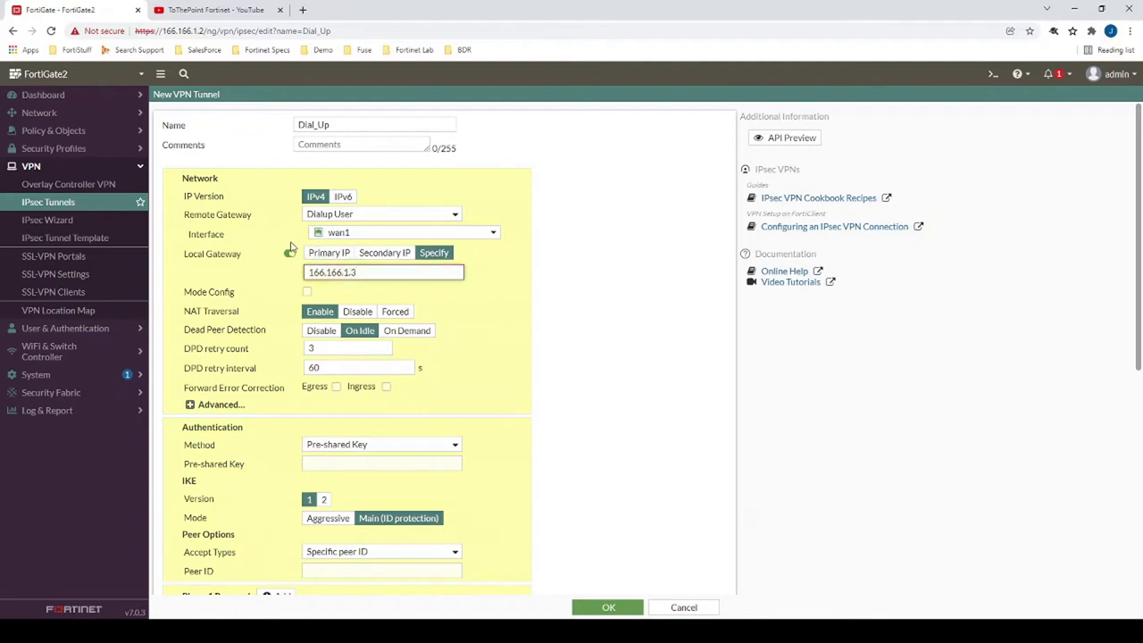
{"action": "left_click", "coordinate": [292, 256]}
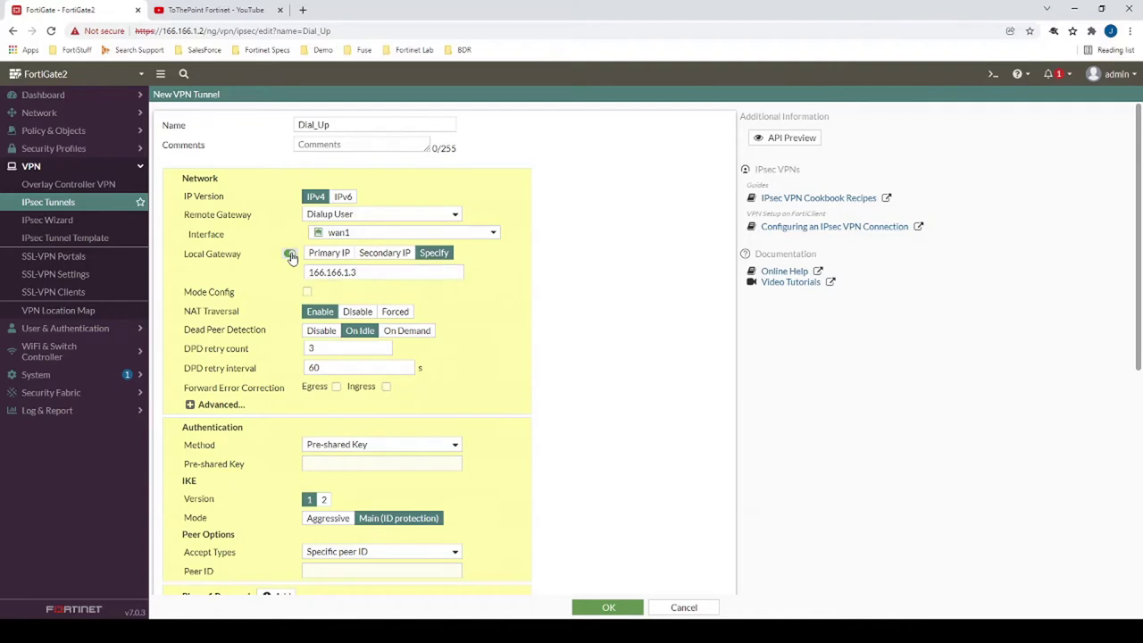
{"action": "left_click", "coordinate": [290, 254]}
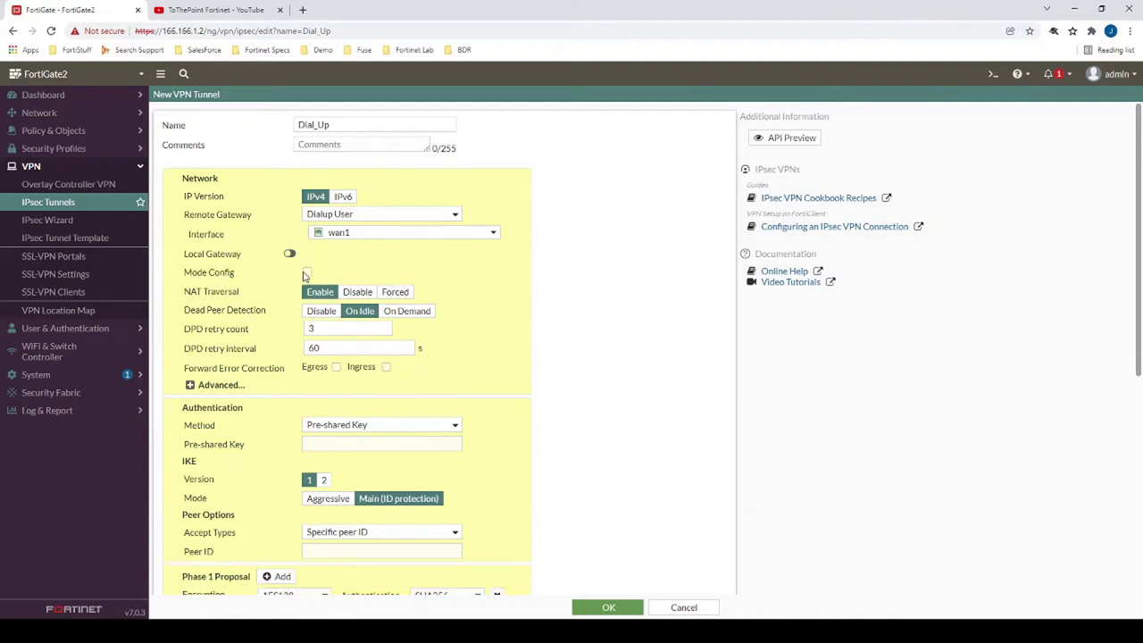
- Enable Mode Config with client address range 15.15.15.1-15.15.15.100
{"action": "left_click", "coordinate": [307, 272]}
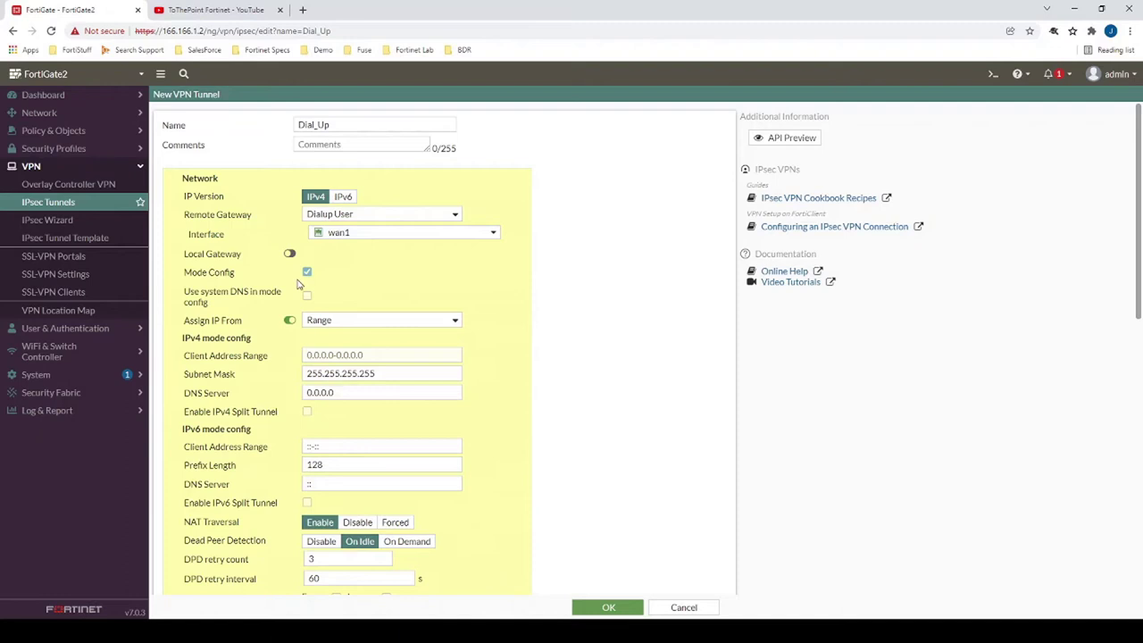
{"action": "left_click", "coordinate": [324, 355]}
{"action": "type", "text": "155"}
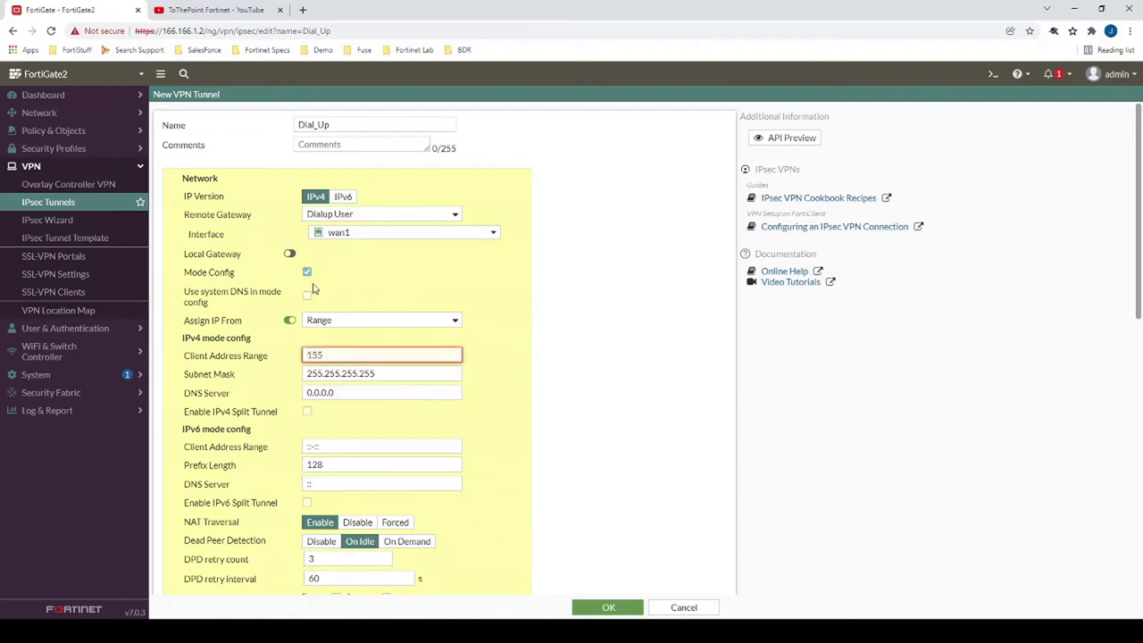
{"action": "key", "text": "BackSpace"}
{"action": "type", "text": ".155"}
{"action": "key", "text": "BackSpace"}
{"action": "type", "text": ".15.1-15.15.15.100"}
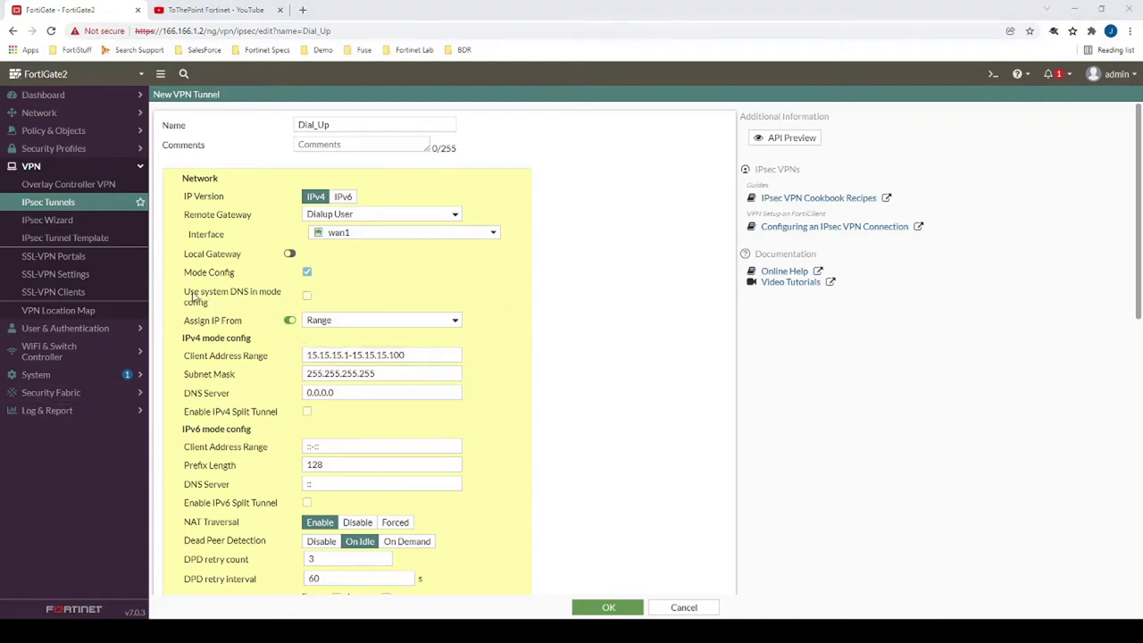
- Replace the DNS server value with 192.168.112.105
{"action": "left_click_drag", "start_coordinate": [185, 294], "coordinate": [247, 312]}
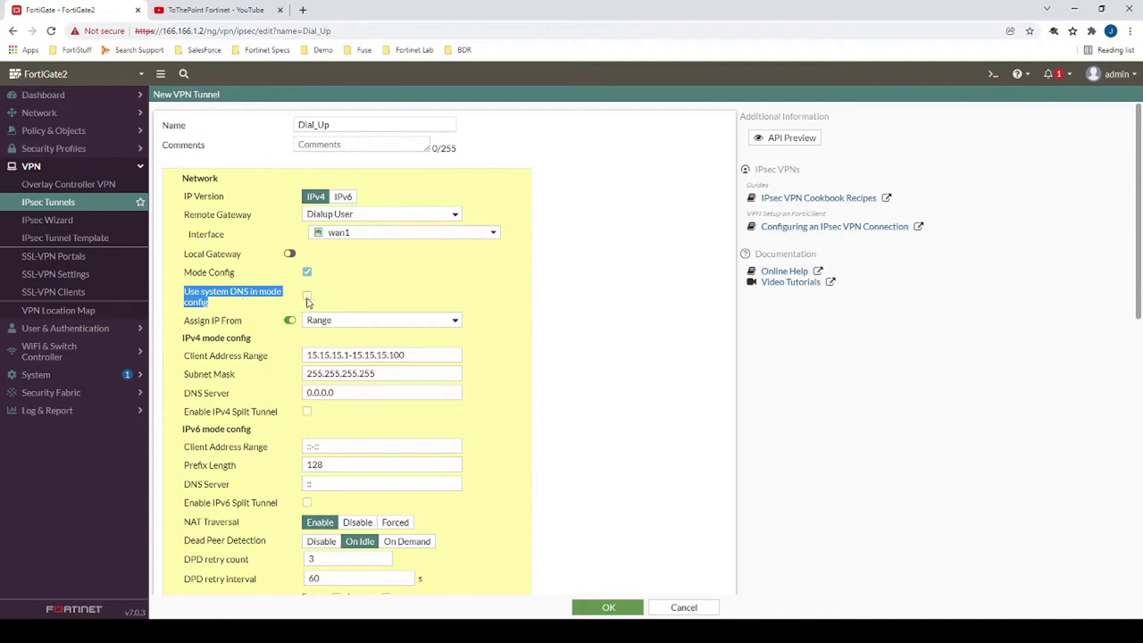
{"action": "left_click", "coordinate": [38, 113]}
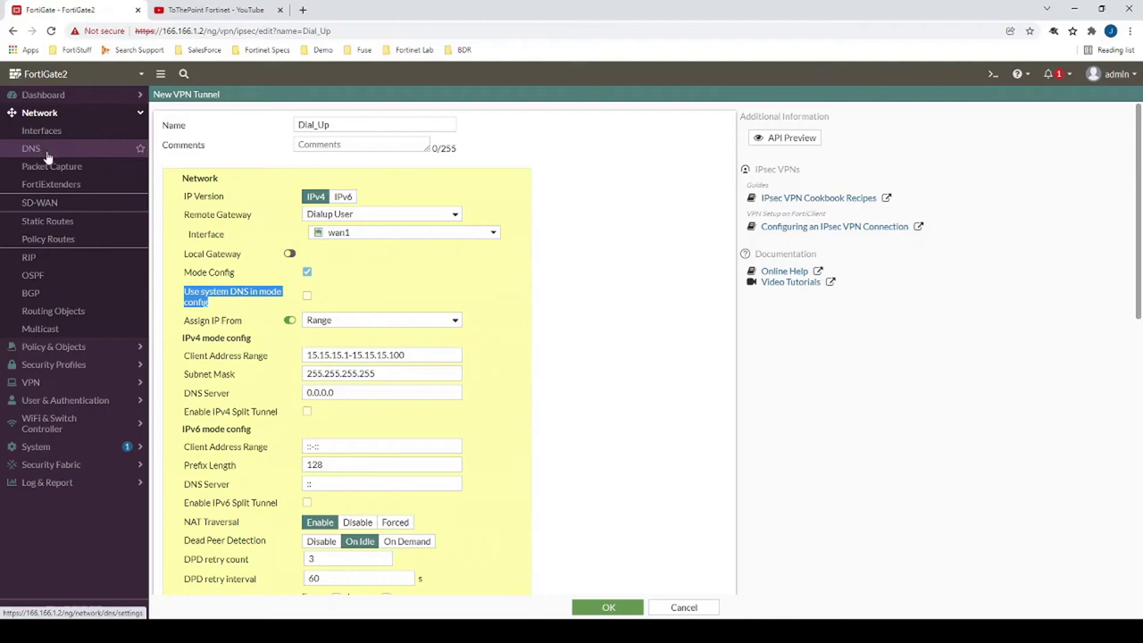
{"action": "double_click", "coordinate": [348, 393]}
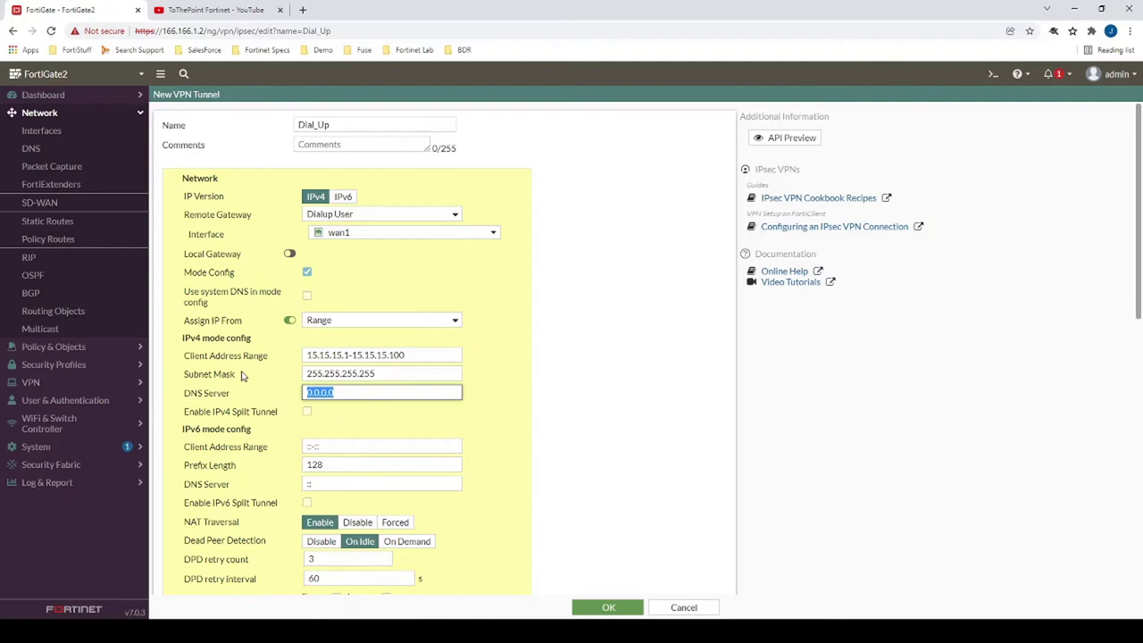
{"action": "type", "text": "192.168.112"}
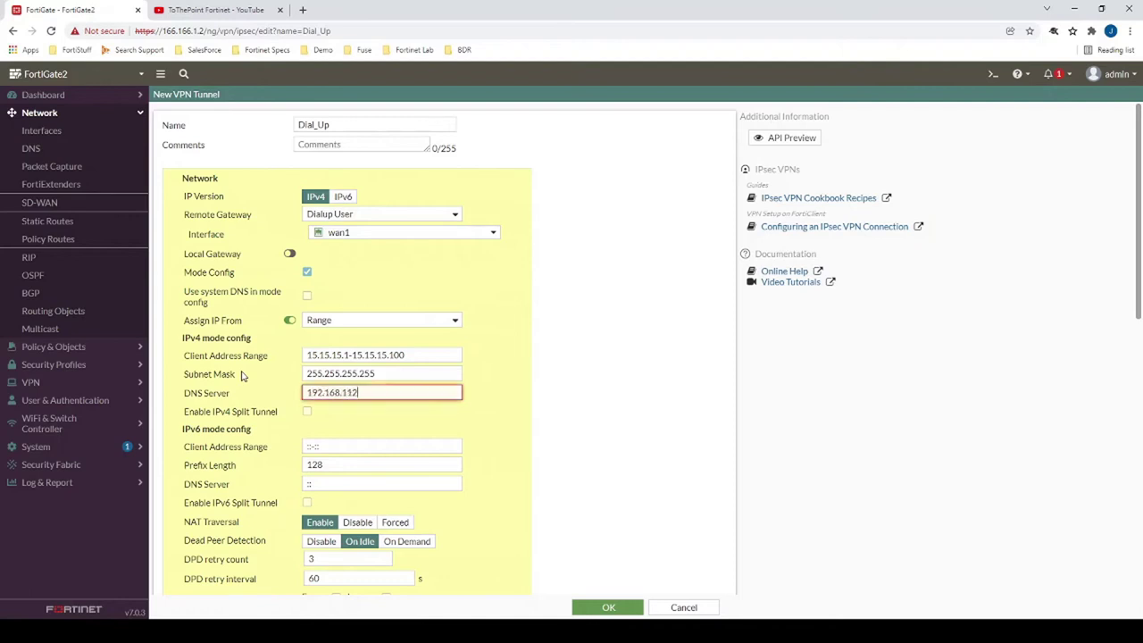
{"action": "type", "text": ".105"}
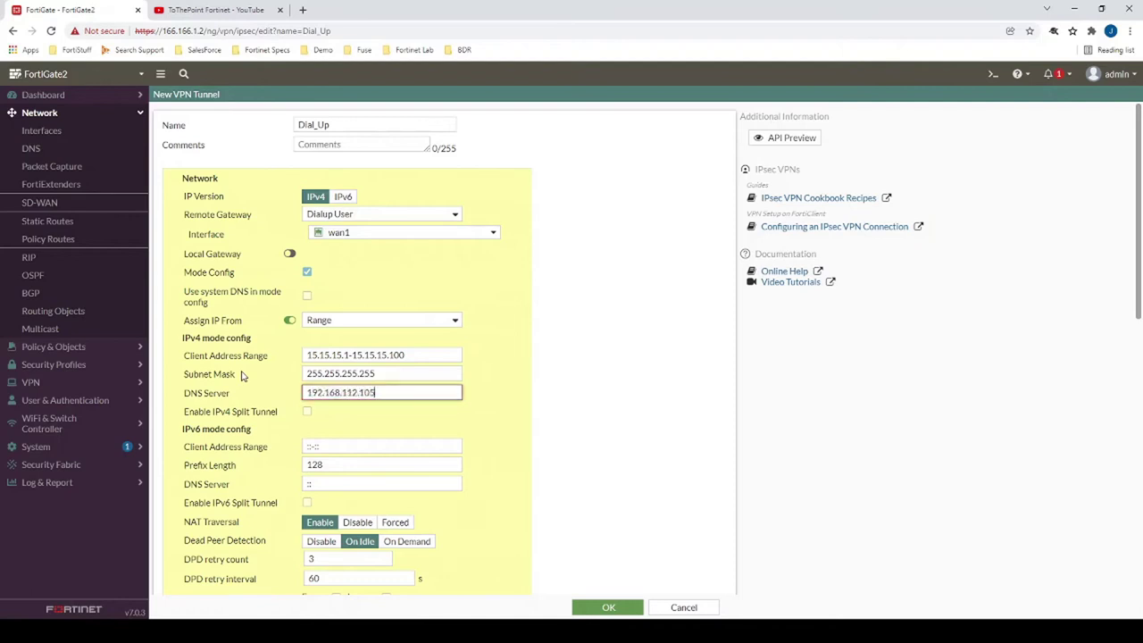
- Enable IPv4 split tunnel with 192.168.112.0/24 as the accessible network
{"action": "left_click", "coordinate": [307, 411]}
{"action": "left_click", "coordinate": [320, 433]}
{"action": "left_click", "coordinate": [362, 485]}
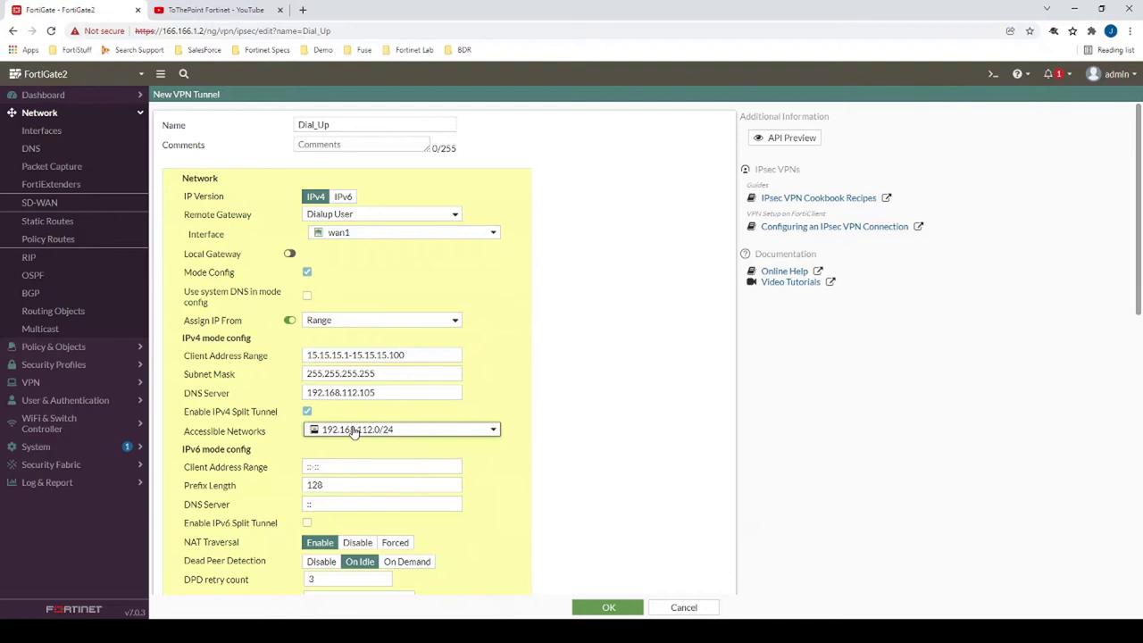
{"action": "mouse_move", "coordinate": [331, 430]}
{"action": "scroll", "coordinate": [503, 351], "scroll_direction": "down", "scroll_amount": 3}
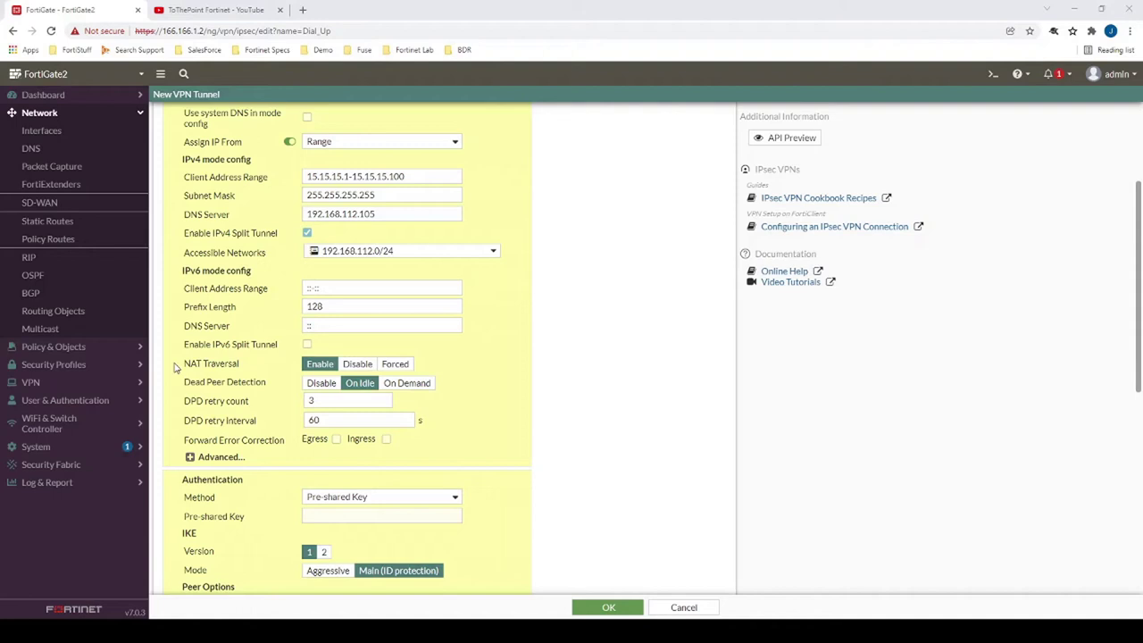
- Enter the pre-shared key and set the IKE mode to Aggressive
{"action": "left_click", "coordinate": [409, 517]}
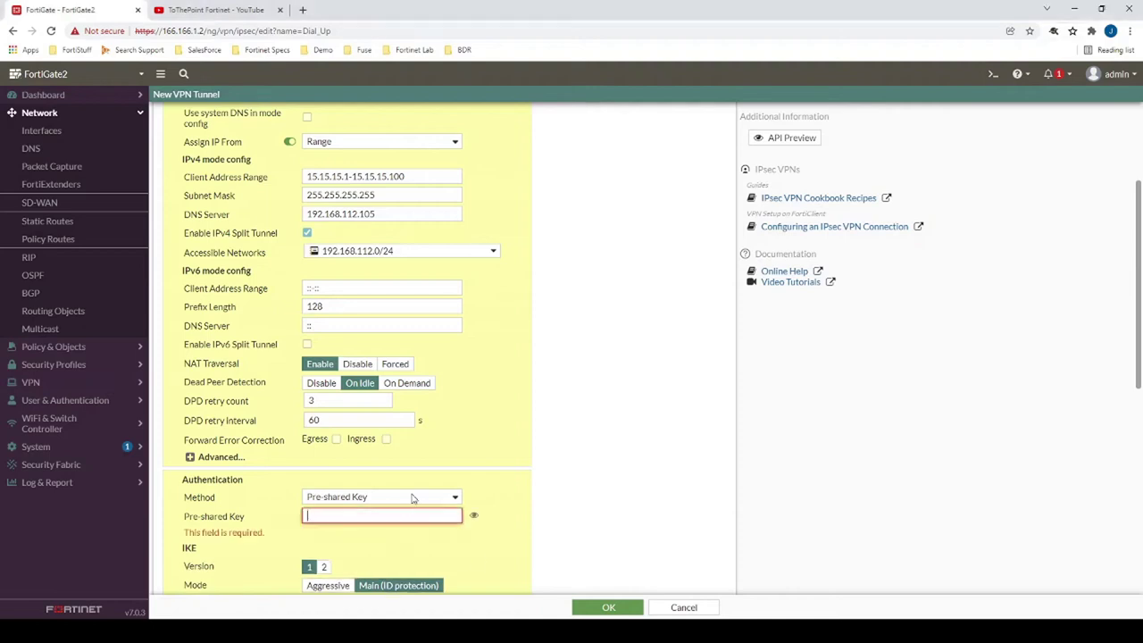
{"action": "type", "text": "fortinet"}
{"action": "scroll", "coordinate": [491, 239], "scroll_direction": "down", "scroll_amount": 2}
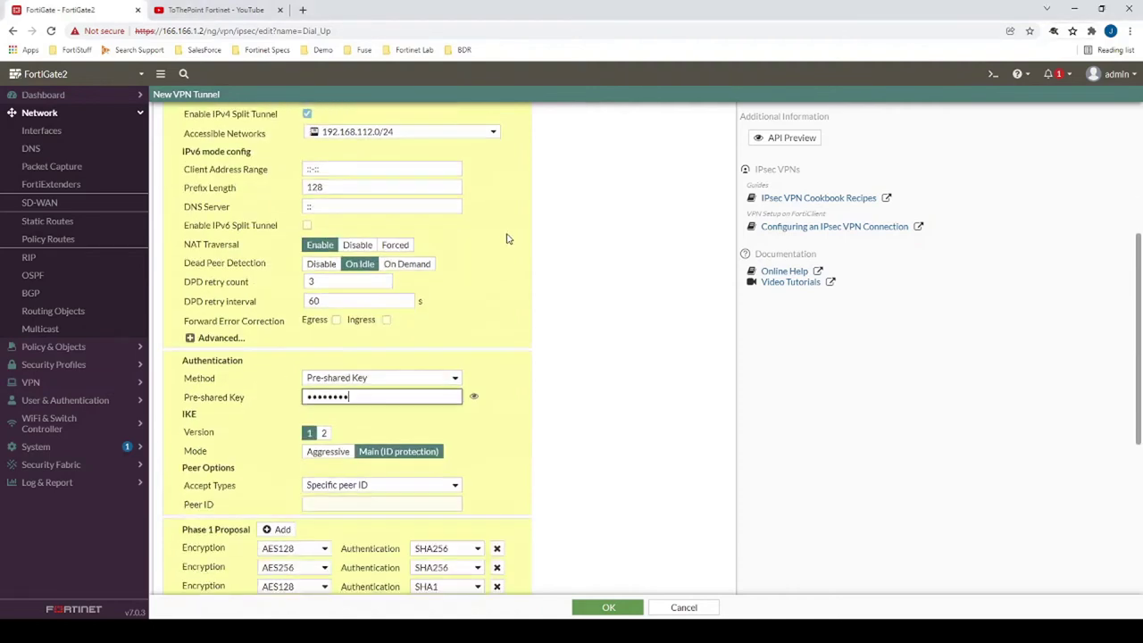
{"action": "left_click", "coordinate": [339, 457]}
- Set Accept Types to Specific peer ID with peer ID VPN1
{"action": "left_click", "coordinate": [339, 468]}
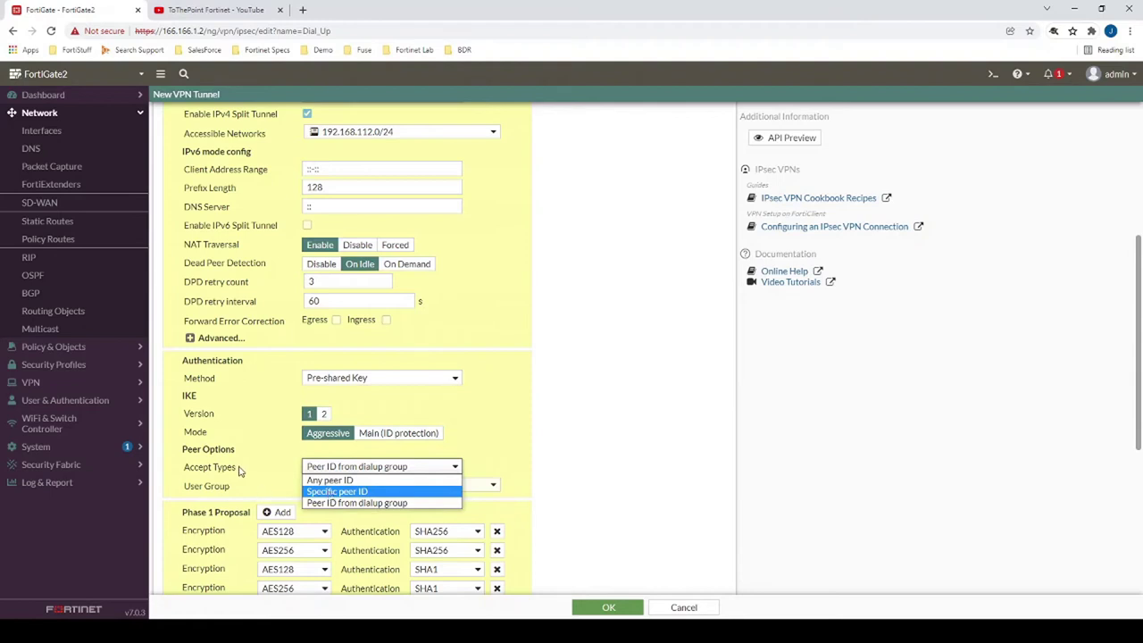
{"action": "left_click", "coordinate": [384, 485]}
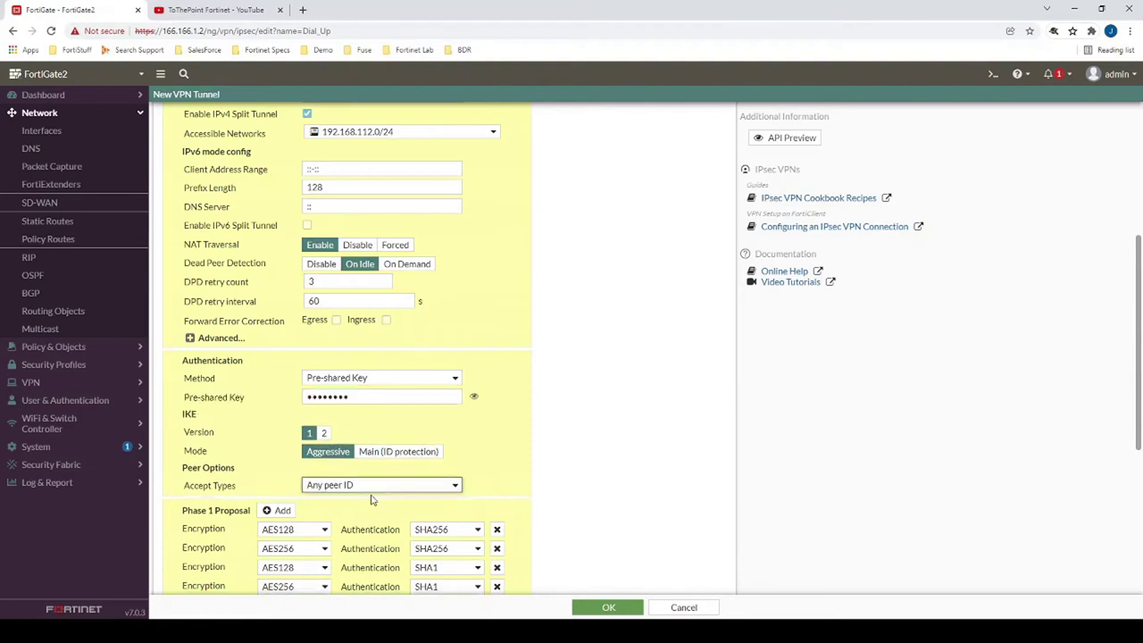
{"action": "left_click", "coordinate": [327, 490]}
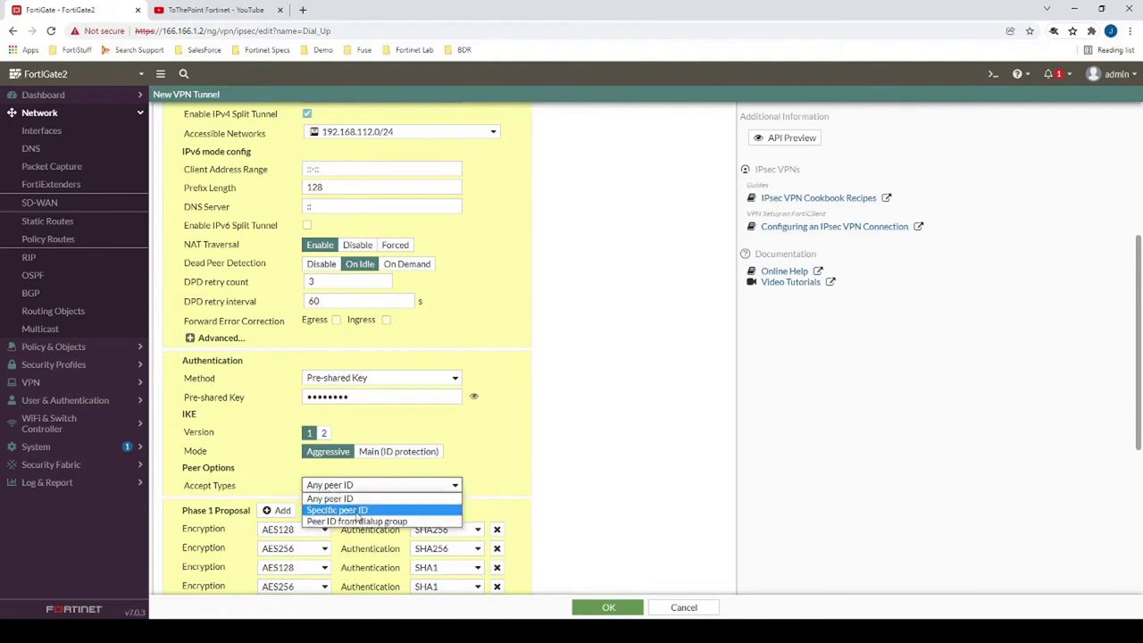
{"action": "left_click", "coordinate": [358, 516]}
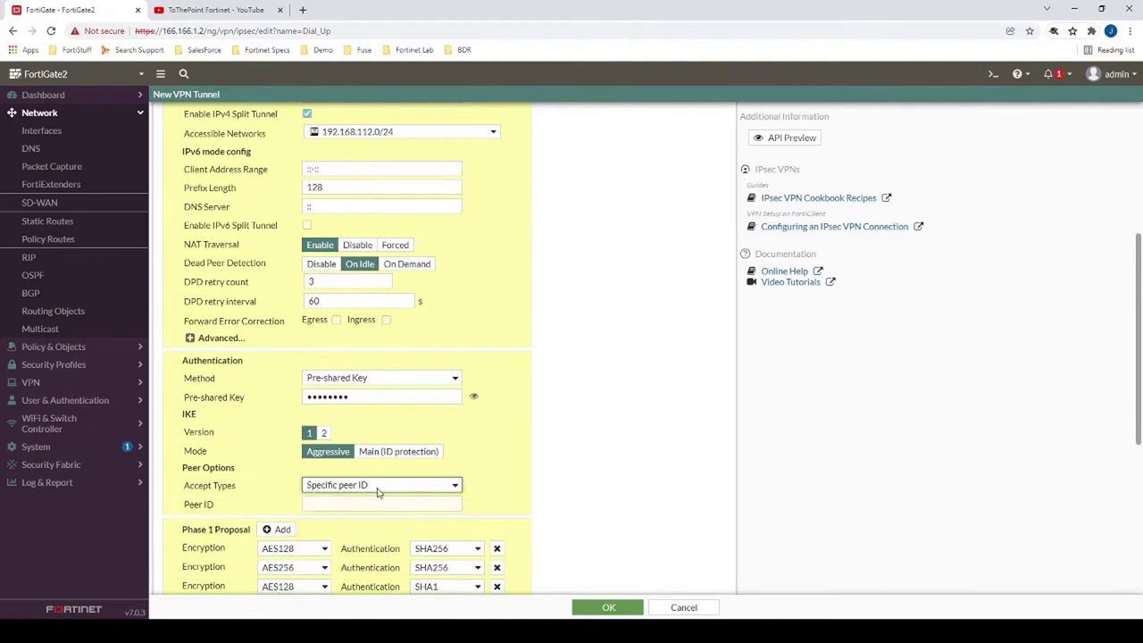
{"action": "left_click", "coordinate": [356, 502]}
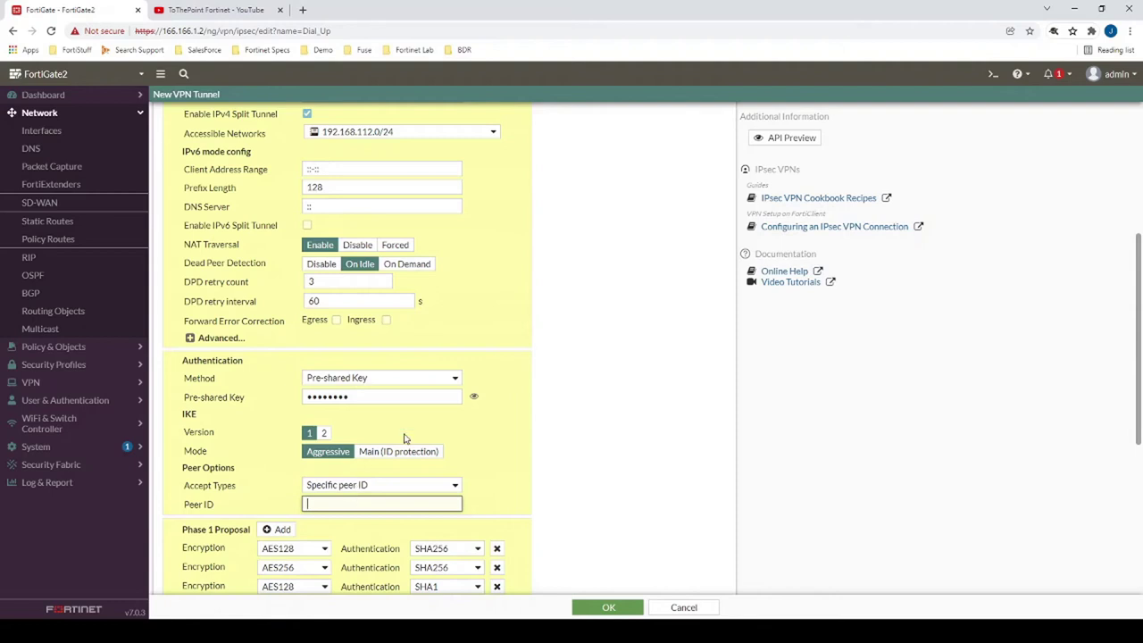
{"action": "type", "text": "VPN1"}
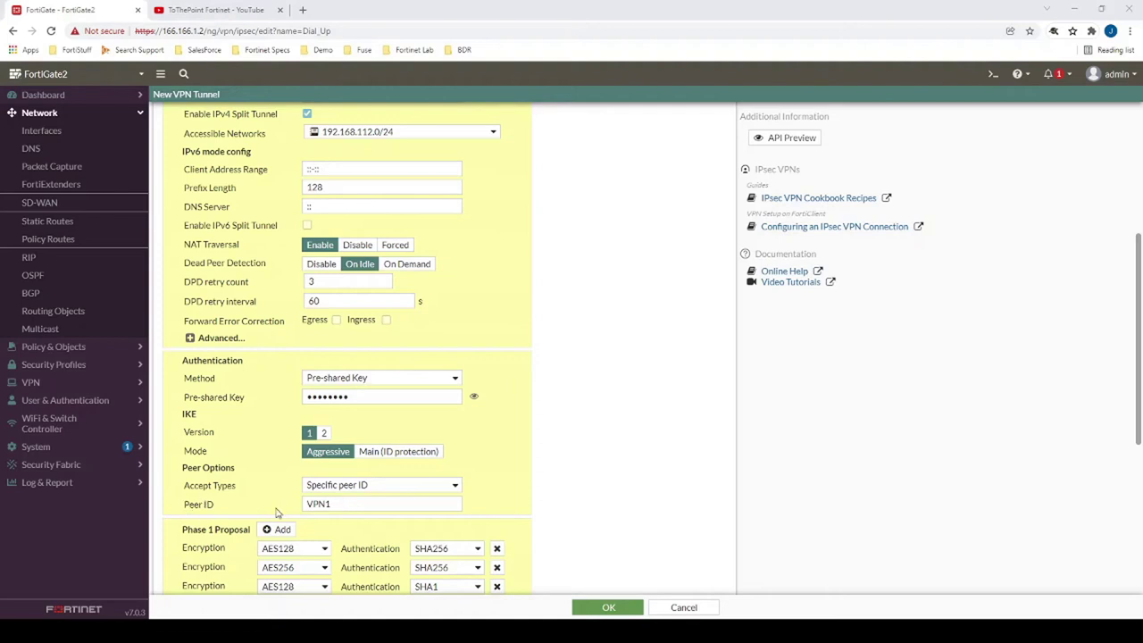
{"action": "left_click_drag", "start_coordinate": [332, 504], "coordinate": [300, 509]}
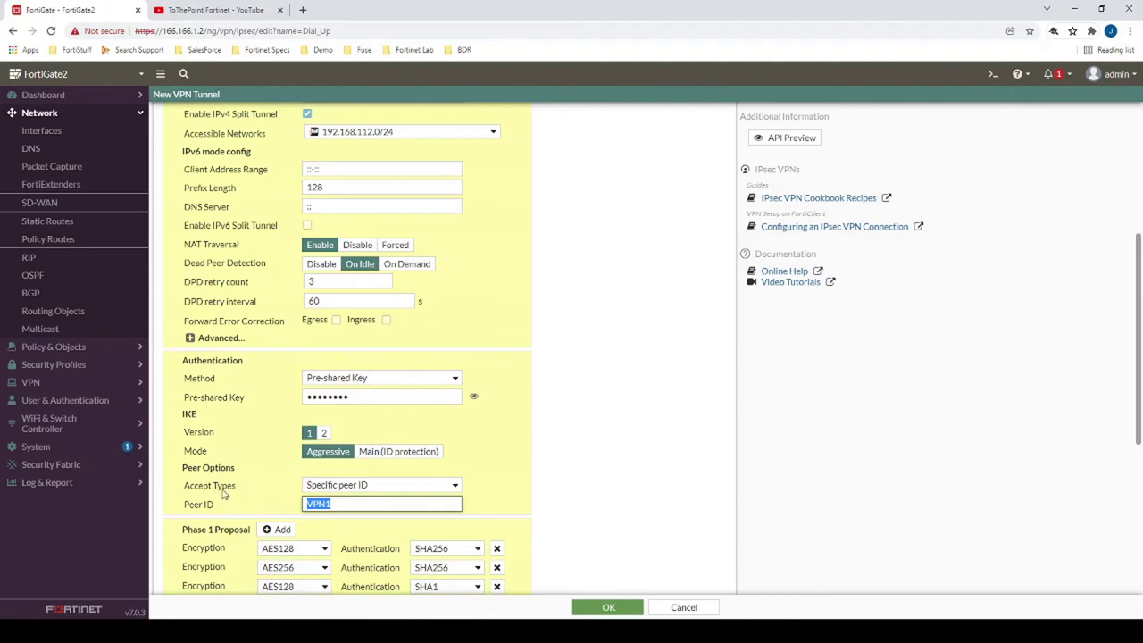
{"action": "scroll", "coordinate": [232, 447], "scroll_direction": "up", "scroll_amount": 5}
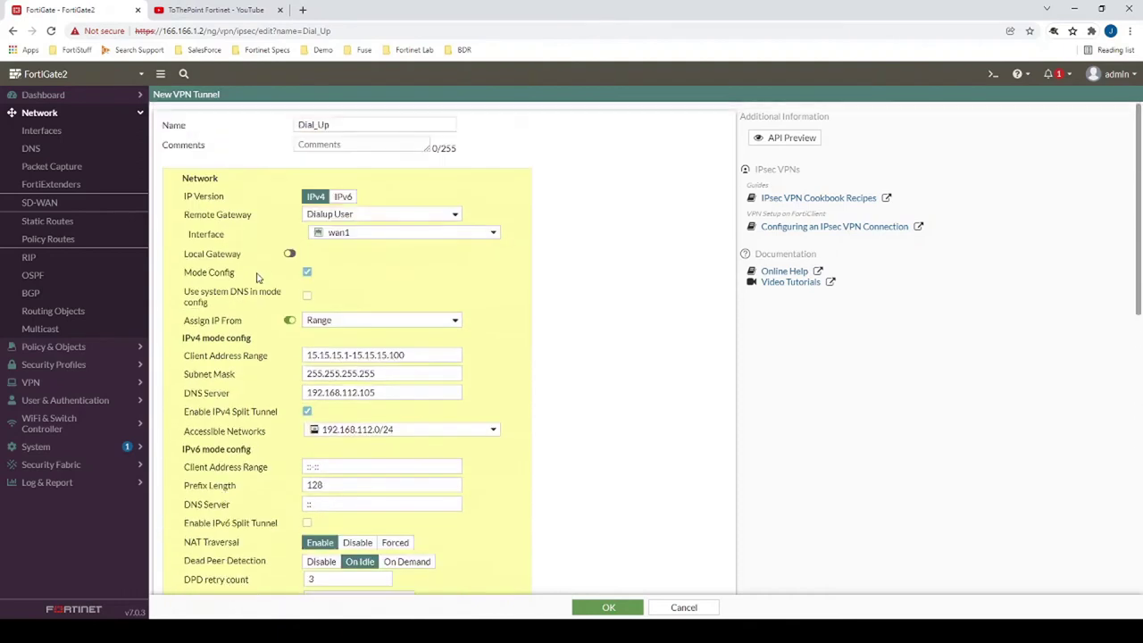
{"action": "left_click_drag", "start_coordinate": [339, 126], "coordinate": [299, 126]}
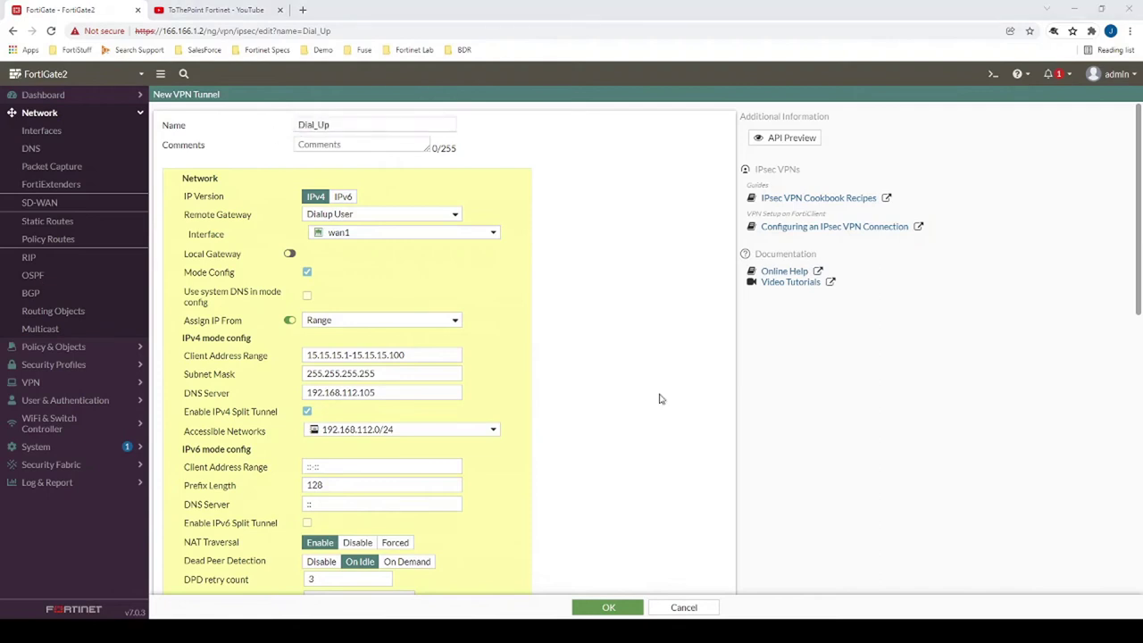
- Set XAUTH Type to Auto Server with user group SSL VPN, and save the Dial_Up tunnel
{"action": "scroll", "coordinate": [676, 289], "scroll_direction": "down", "scroll_amount": 5}
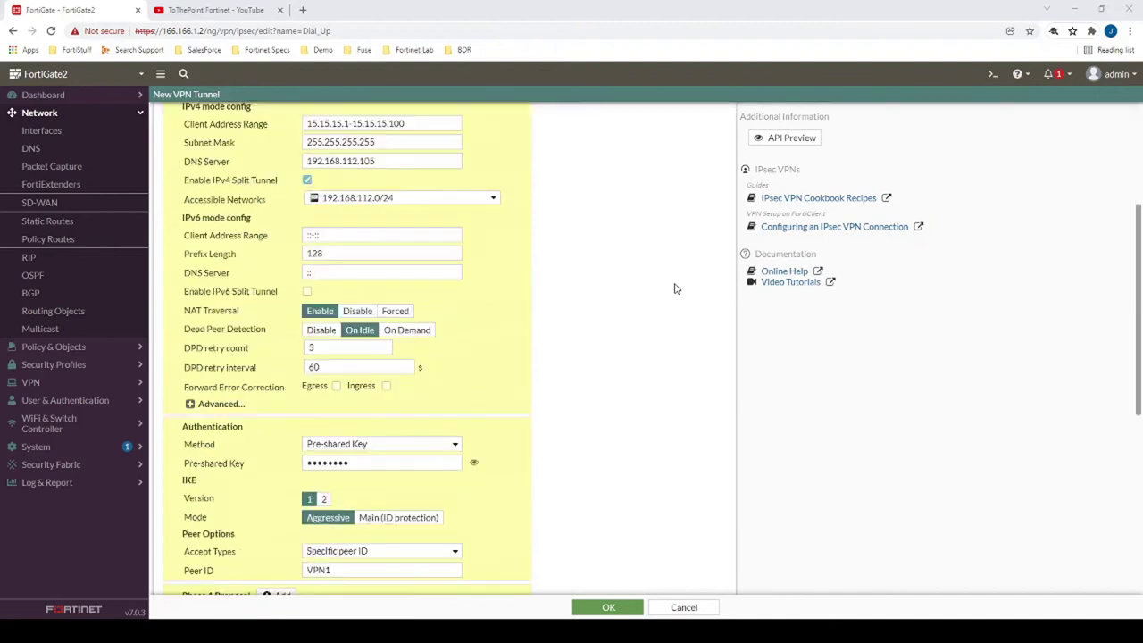
{"action": "scroll", "coordinate": [662, 337], "scroll_direction": "down", "scroll_amount": 2}
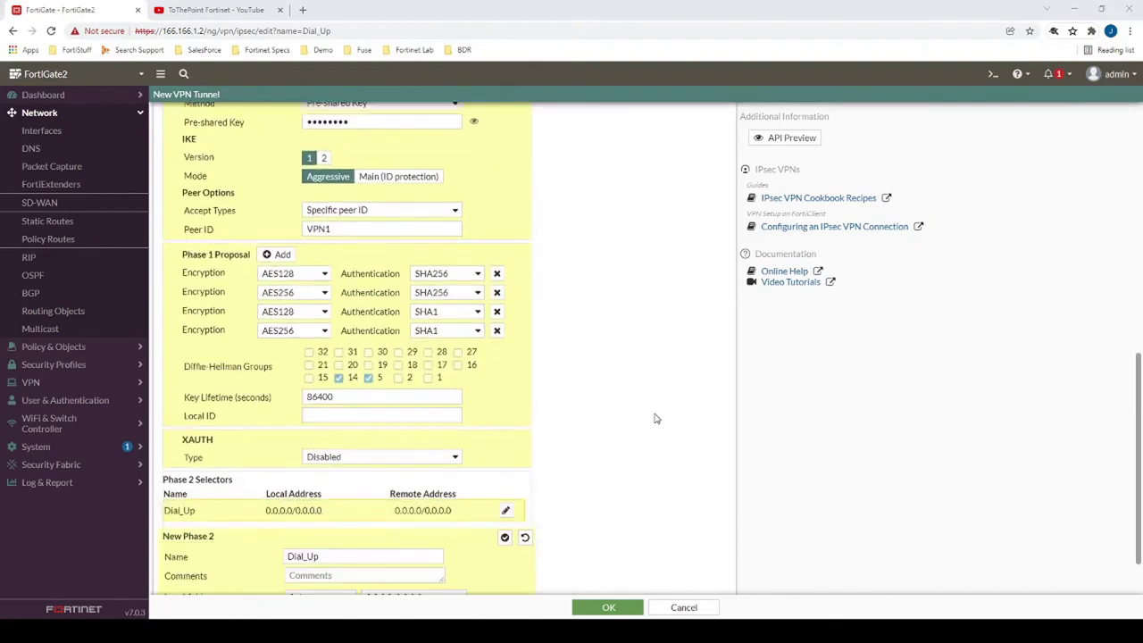
{"action": "left_click", "coordinate": [364, 435]}
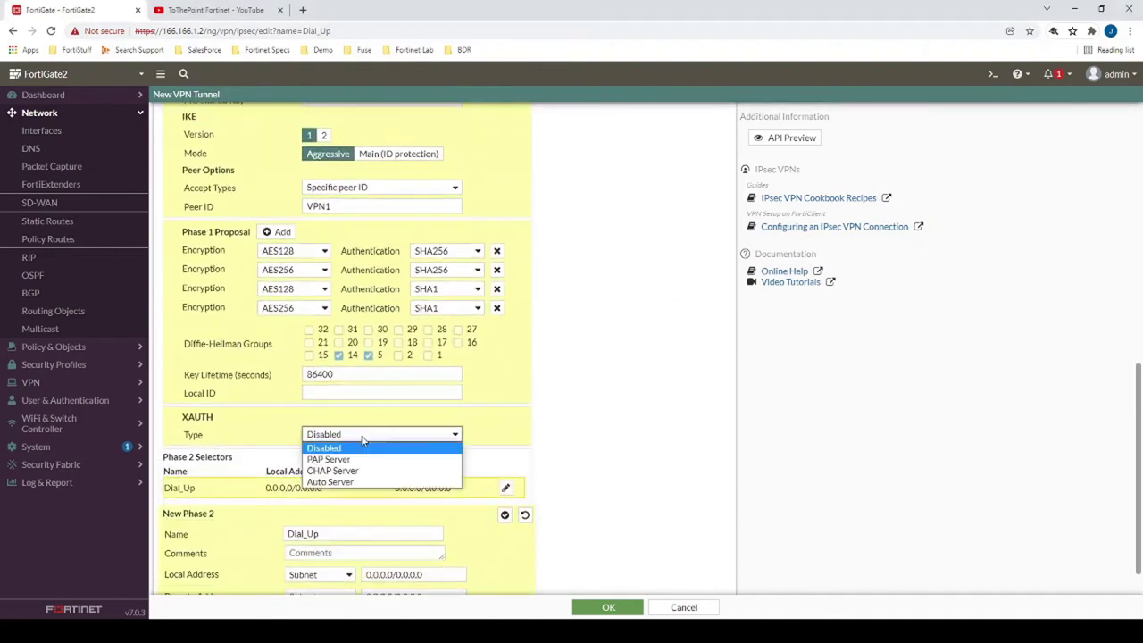
{"action": "left_click", "coordinate": [329, 483]}
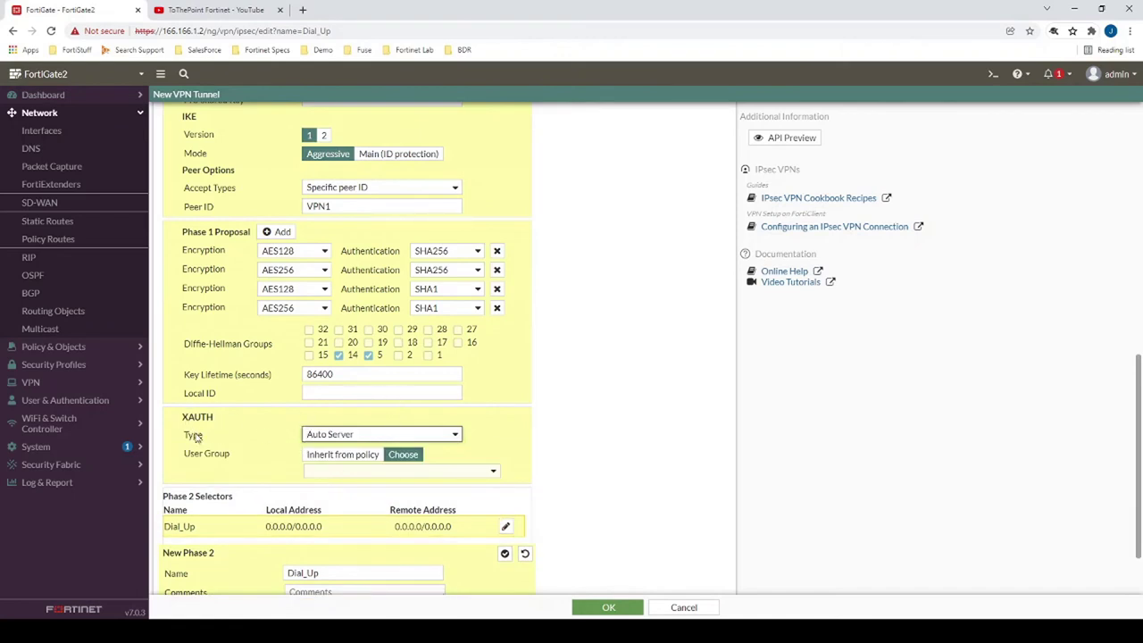
{"action": "left_click", "coordinate": [377, 476]}
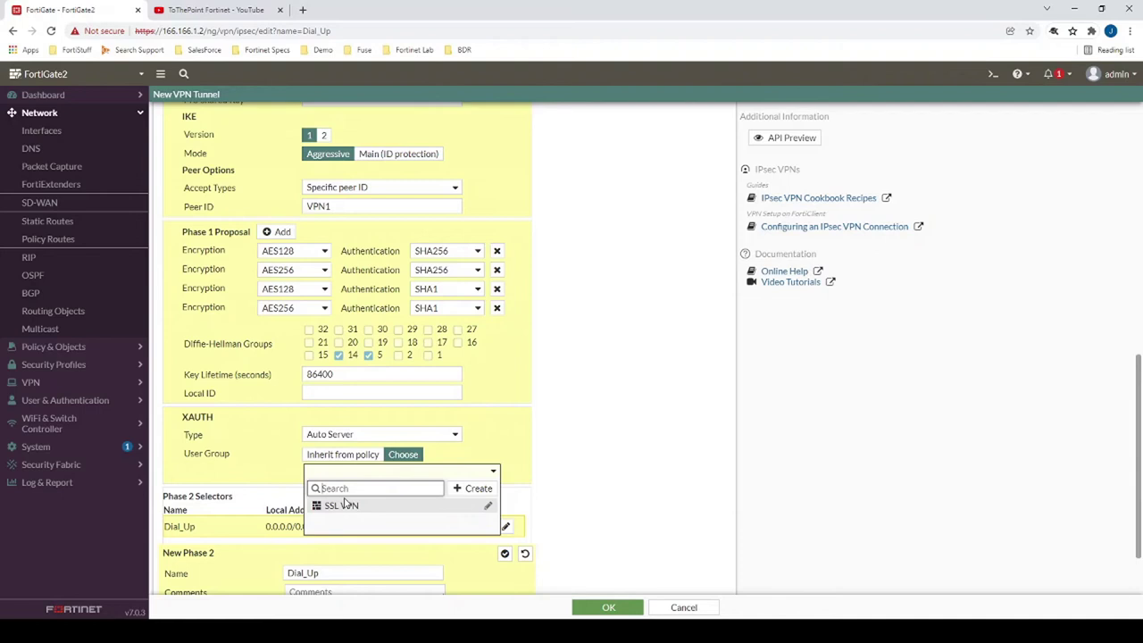
{"action": "mouse_move", "coordinate": [339, 509]}
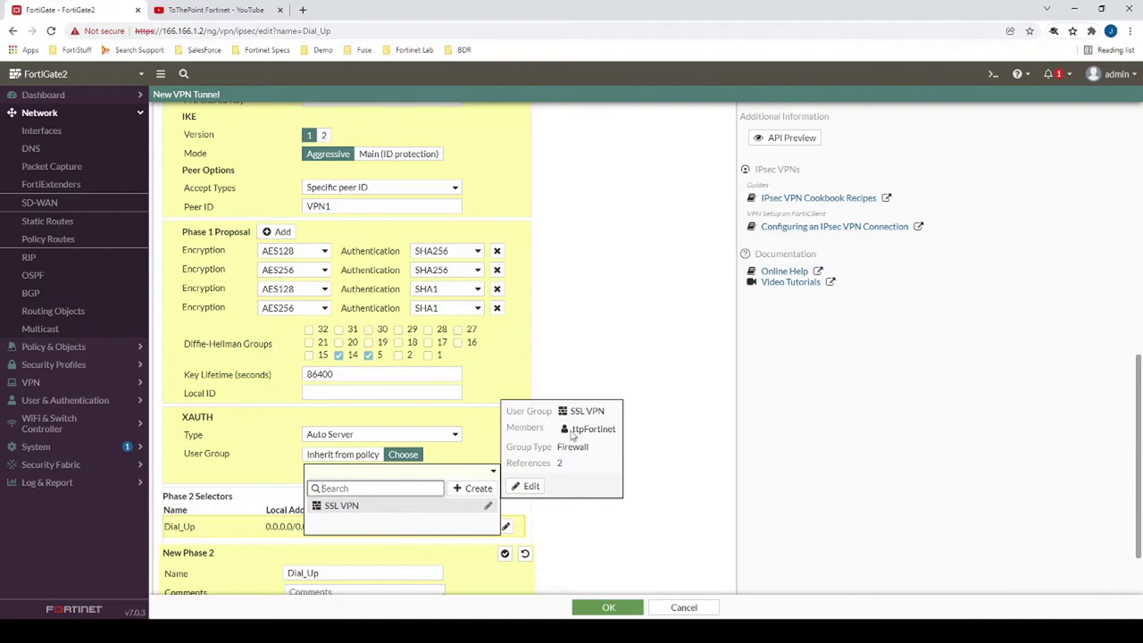
{"action": "left_click", "coordinate": [416, 506]}
{"action": "scroll", "coordinate": [554, 518], "scroll_direction": "down", "scroll_amount": 1}
{"action": "left_click", "coordinate": [608, 607]}
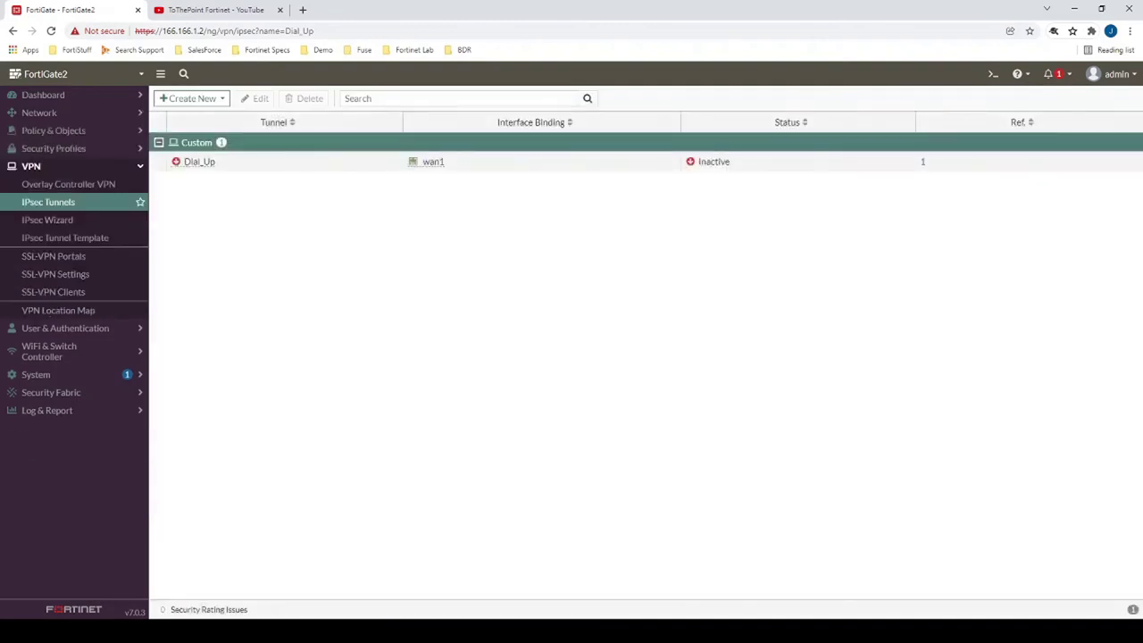
- Create a new firewall policy named VPN Policy IPsec
{"action": "left_click", "coordinate": [82, 136]}
{"action": "left_click", "coordinate": [84, 146]}
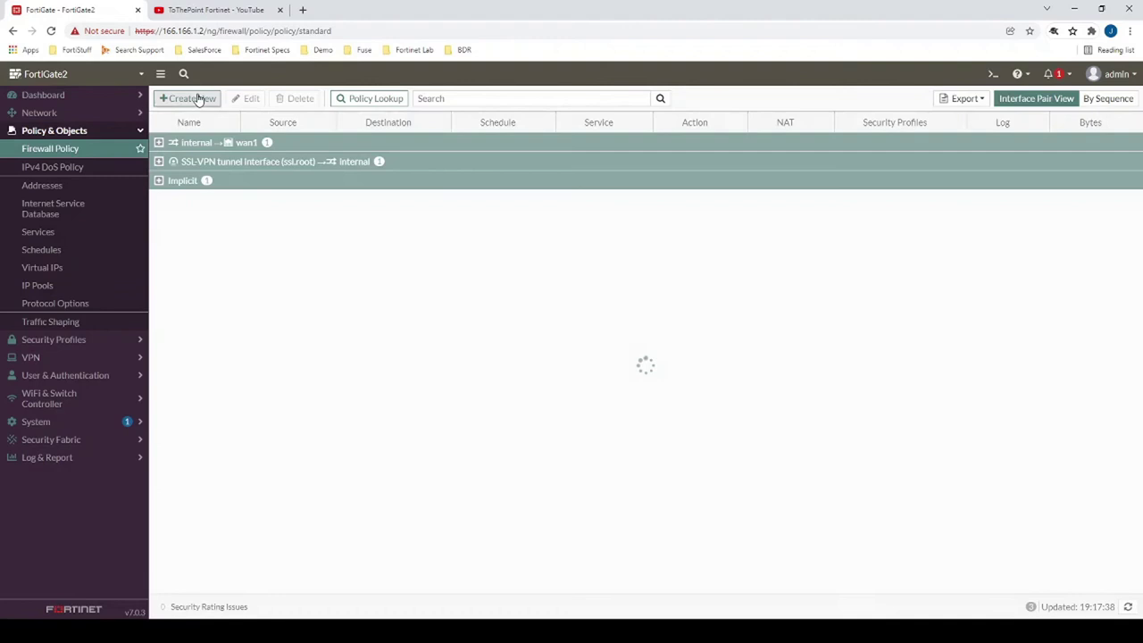
{"action": "left_click", "coordinate": [199, 98]}
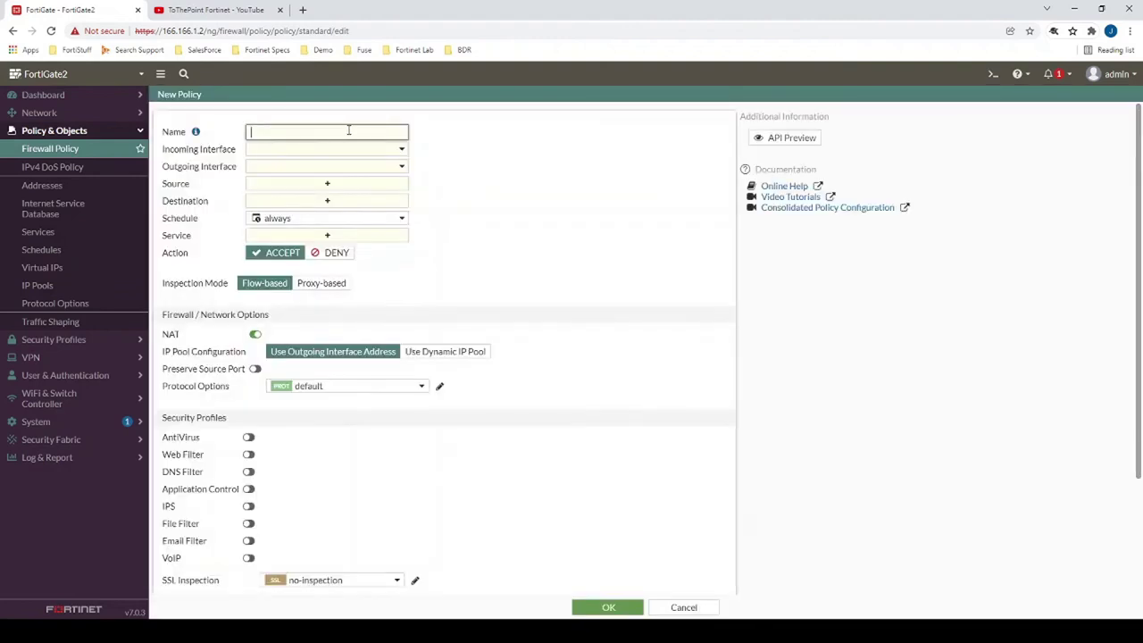
{"action": "type", "text": "VPN Policy IPsec"}
- Set the incoming interface to Dial_Up and the outgoing interface to internal
{"action": "left_click", "coordinate": [314, 152]}
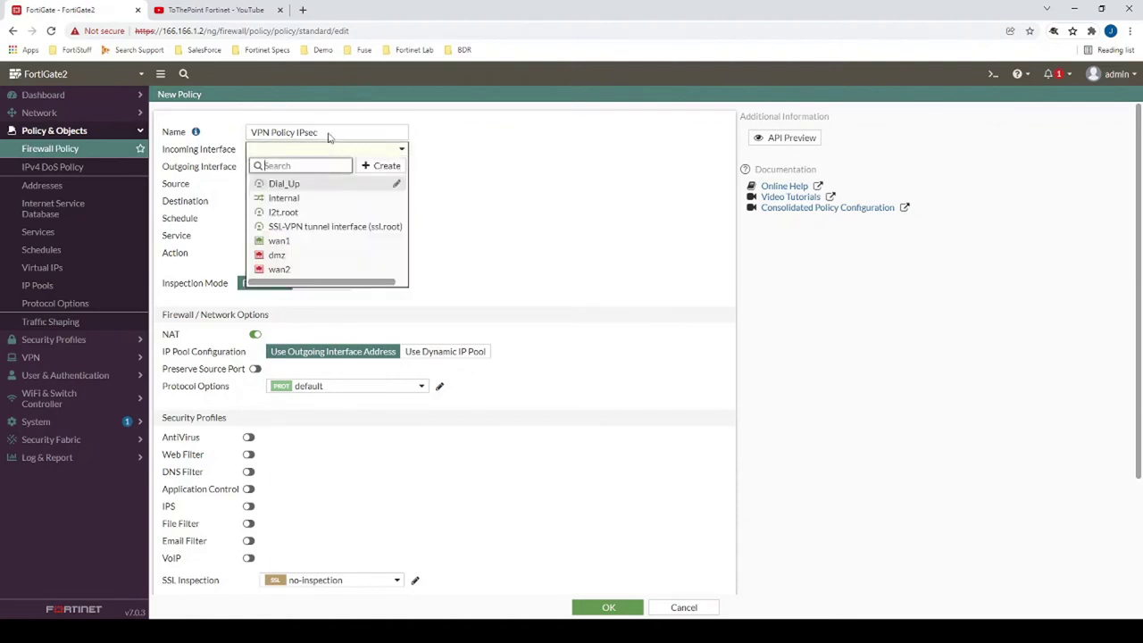
{"action": "left_click", "coordinate": [285, 184]}
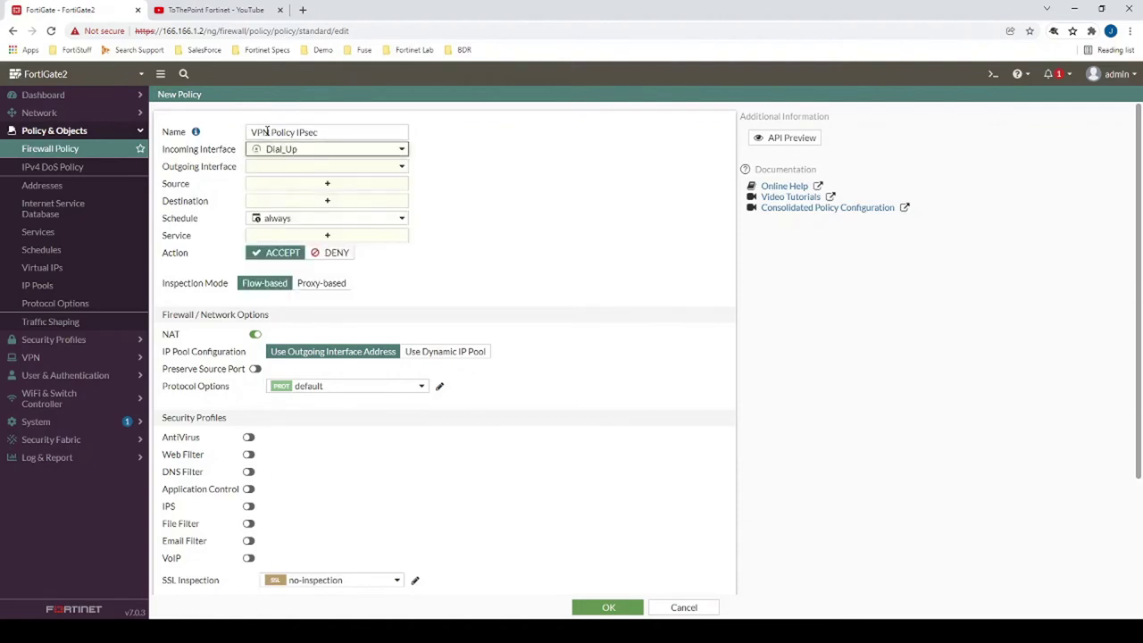
{"action": "left_click", "coordinate": [291, 168]}
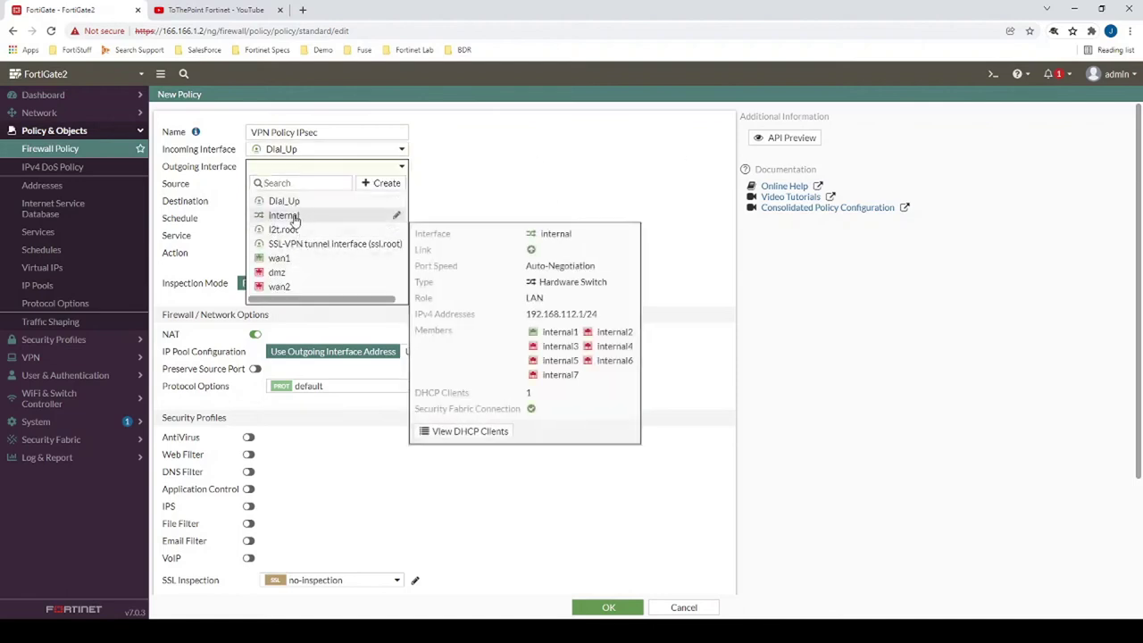
{"action": "left_click", "coordinate": [295, 217]}
{"action": "mouse_move", "coordinate": [279, 169]}
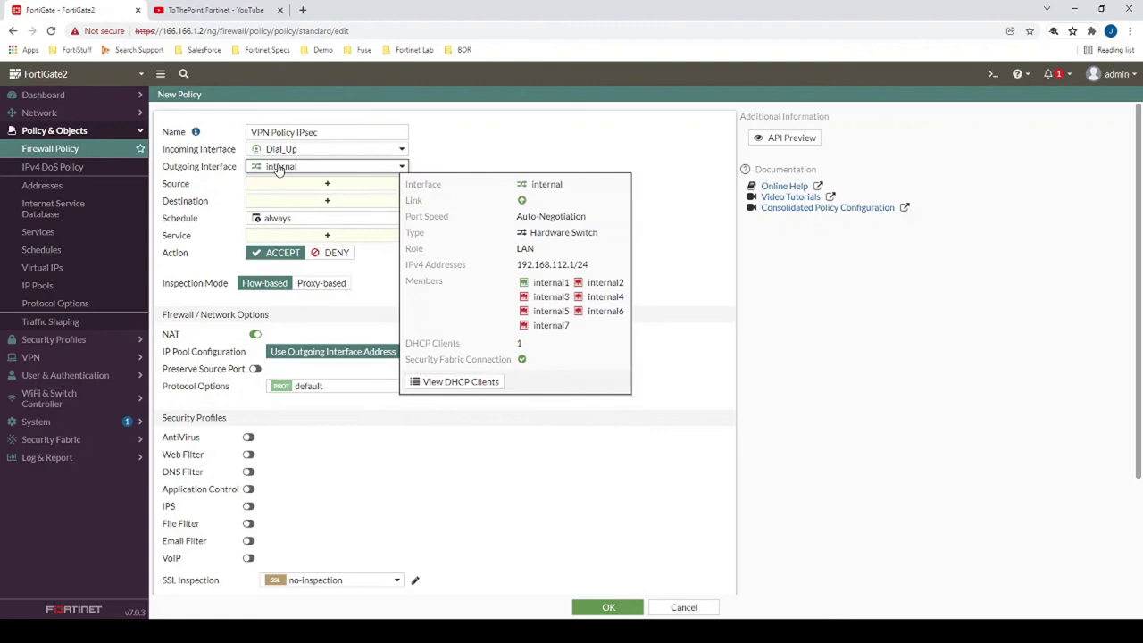
{"action": "left_click", "coordinate": [282, 184]}
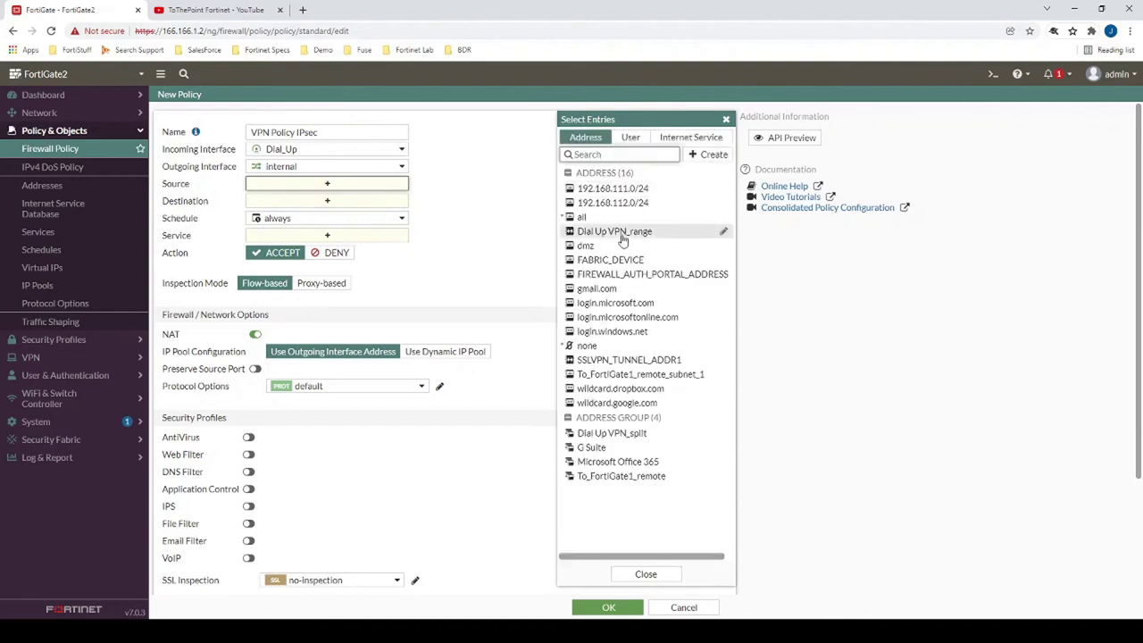
- Set source Dial Up VPN_range, destination 192.168.112.0/24, service ALL, and save the policy
{"action": "mouse_move", "coordinate": [630, 233]}
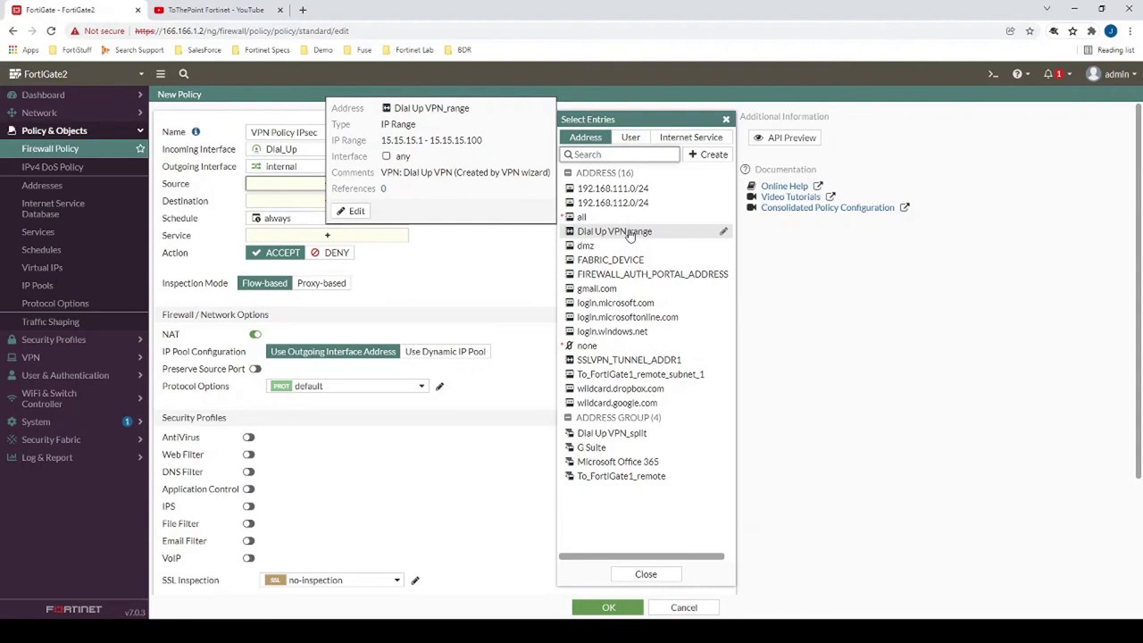
{"action": "left_click", "coordinate": [629, 233]}
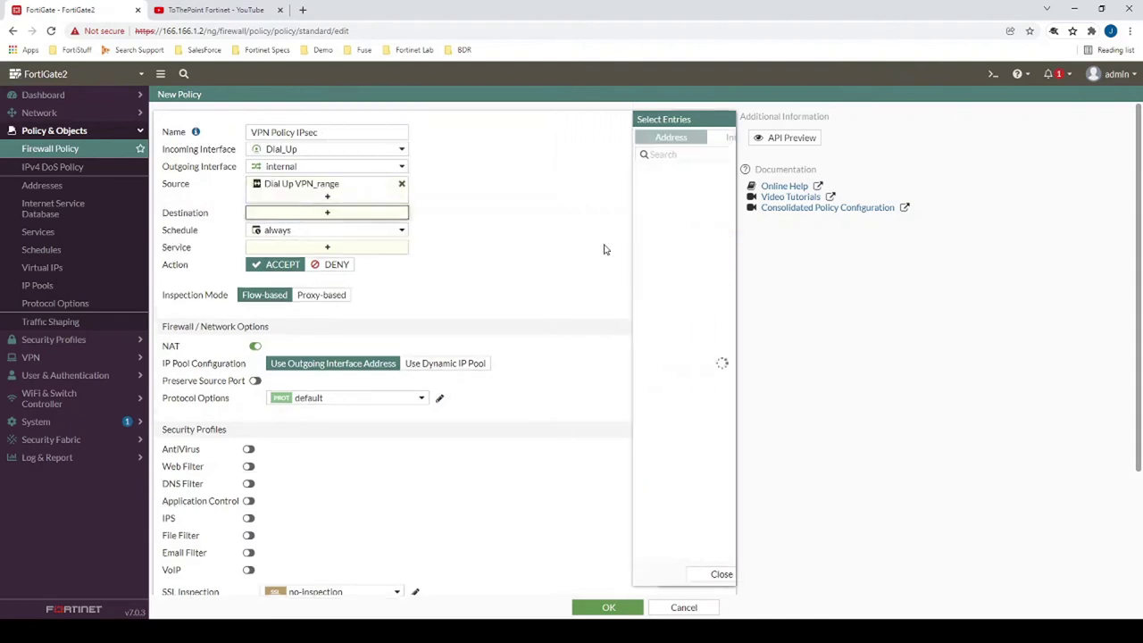
{"action": "left_click", "coordinate": [604, 205]}
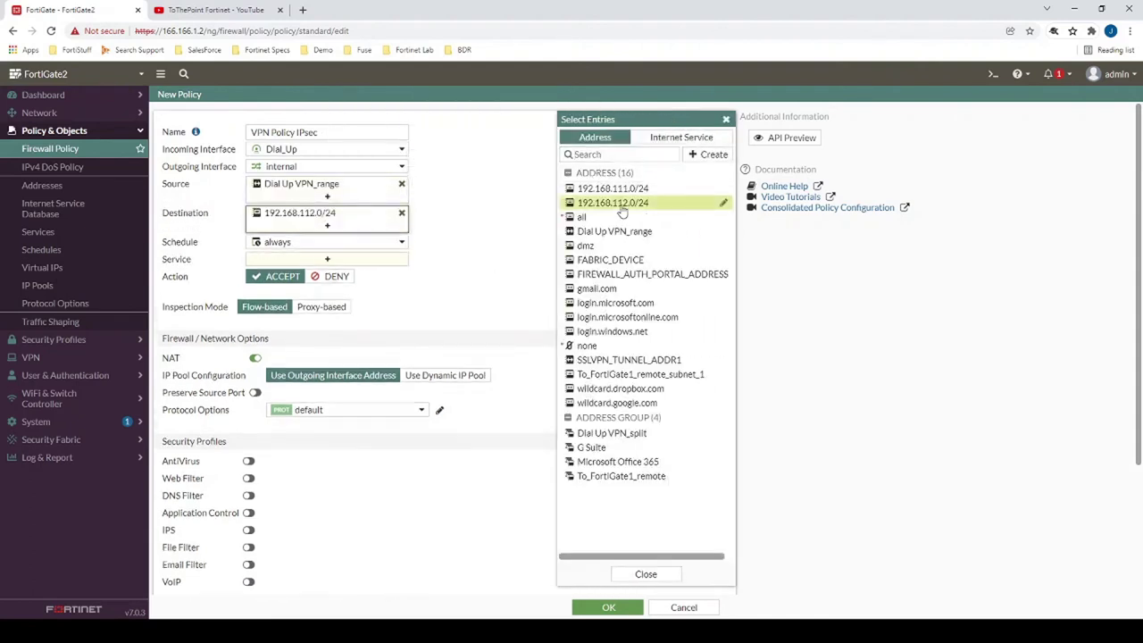
{"action": "left_click", "coordinate": [327, 259]}
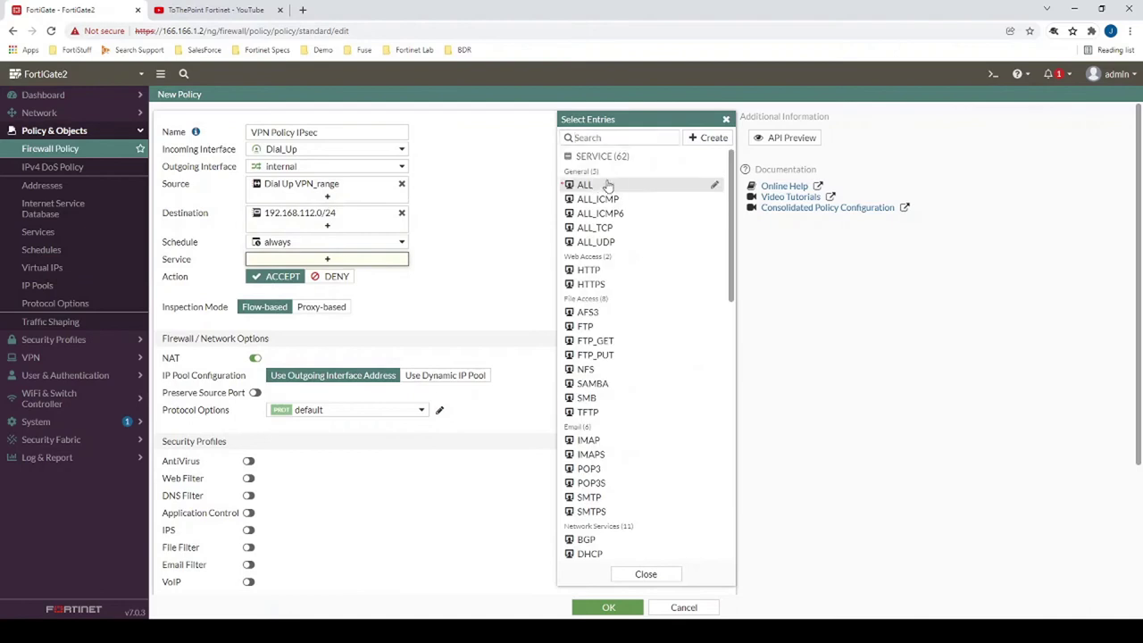
{"action": "left_click", "coordinate": [607, 185]}
{"action": "left_click", "coordinate": [461, 395]}
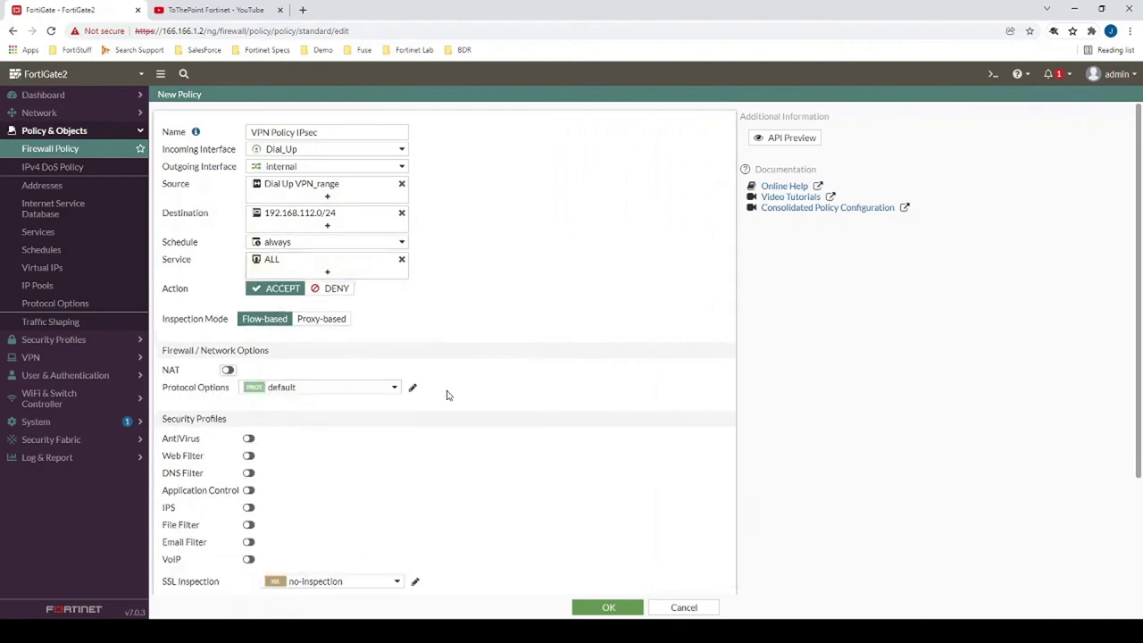
{"action": "scroll", "coordinate": [462, 395], "scroll_direction": "down", "scroll_amount": 3}
{"action": "left_click", "coordinate": [608, 607]}
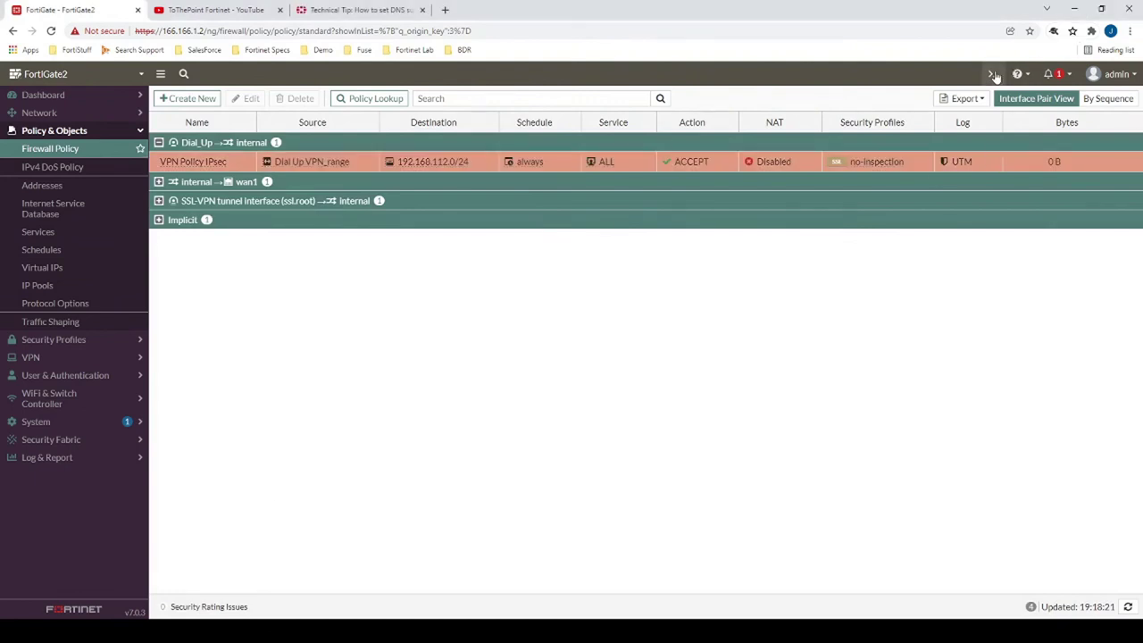
- In the CLI Console, enter 'config vpn ipsec phase1-interface'
{"action": "left_click", "coordinate": [992, 74]}
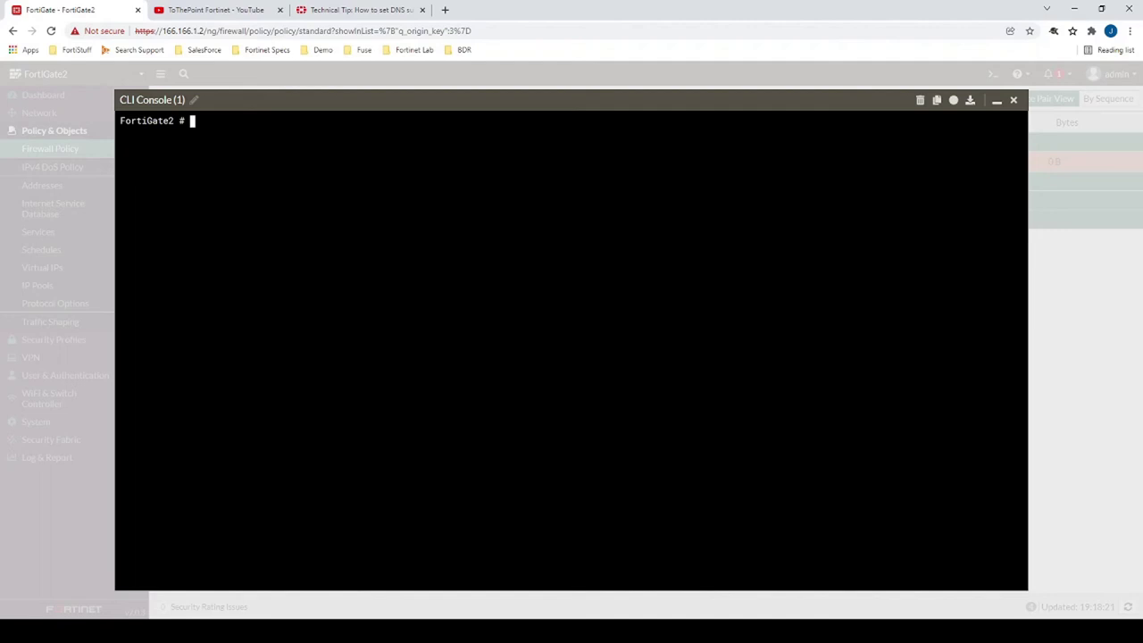
{"action": "type", "text": "config vpn ipsec phase1-"}
{"action": "key", "text": "Tab"}
{"action": "key", "text": "Return"}
- Edit the Dial_Up tunnel and run 'show' to display its settings
{"action": "type", "text": "edit"}
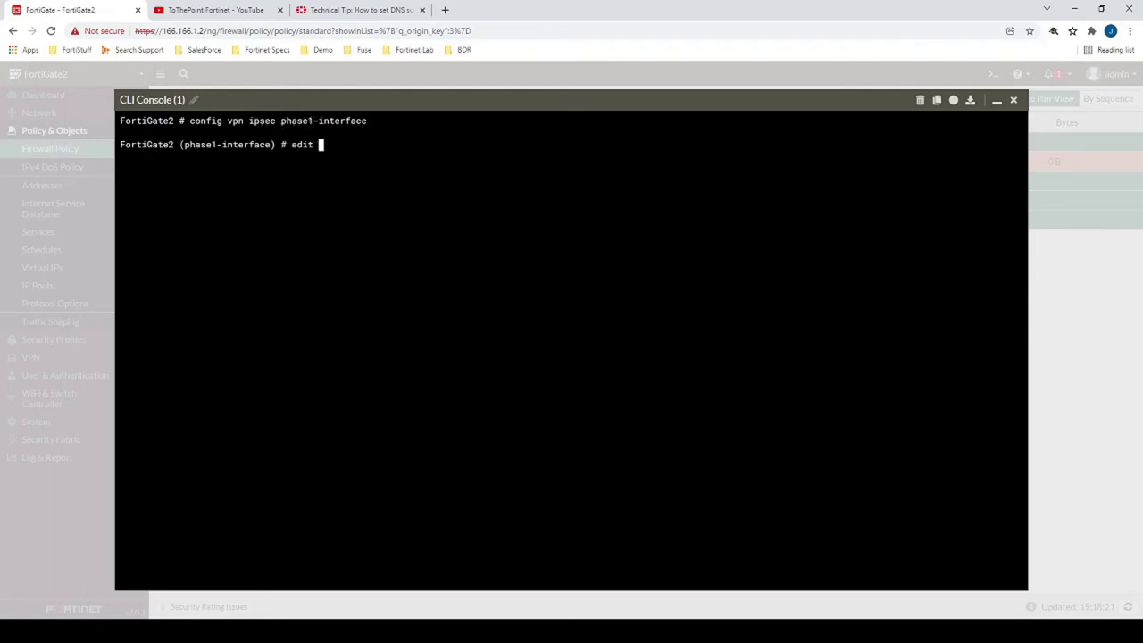
{"action": "key", "text": "question"}
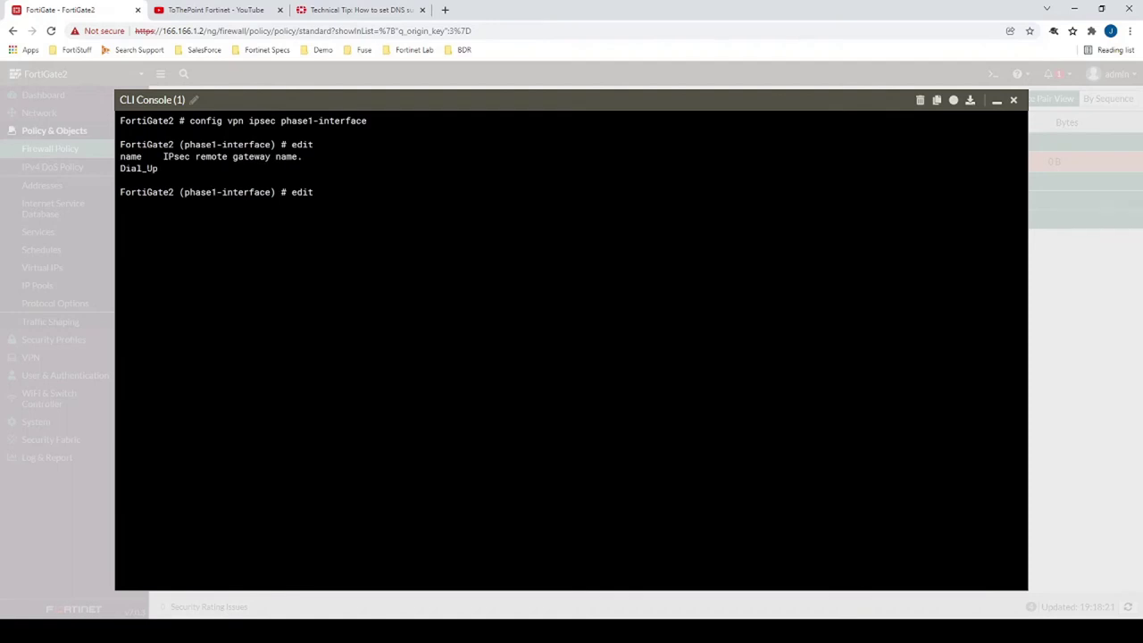
{"action": "left_click_drag", "start_coordinate": [159, 168], "coordinate": [121, 168]}
{"action": "type", "text": "Dial_Up"}
{"action": "key", "text": "Return"}
{"action": "type", "text": "show"}
{"action": "key", "text": "Return"}
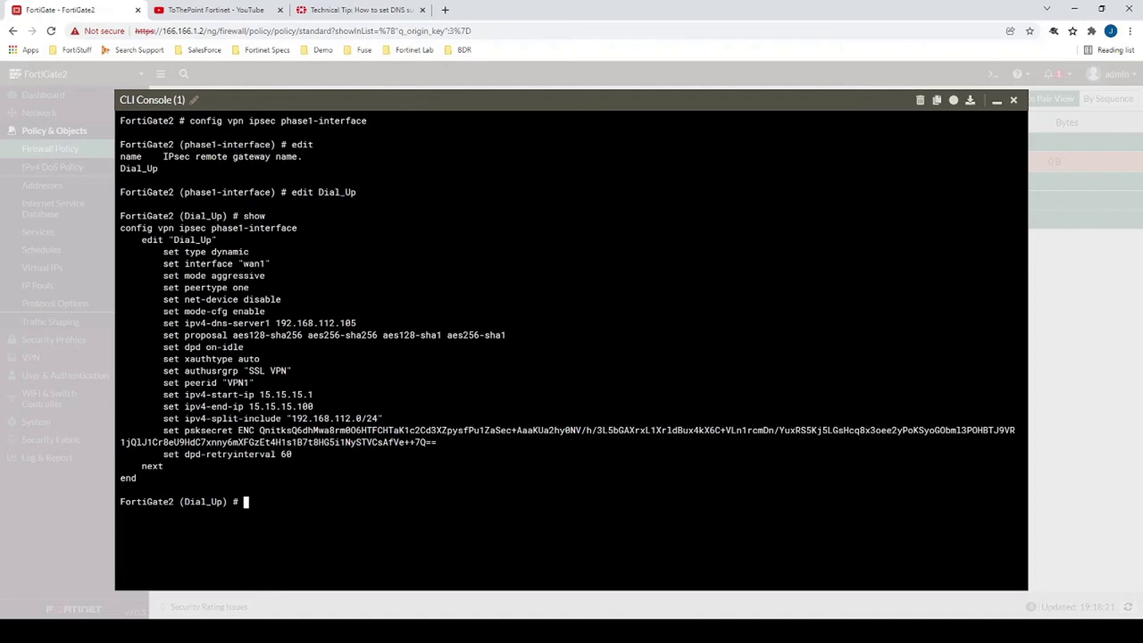
- Set ipv4-dns-server2 to 4.2.2.2 and domain to domain1.com, then 'end' to commit
{"action": "left_click_drag", "start_coordinate": [162, 324], "coordinate": [356, 324]}
{"action": "type", "text": "set ipv4-dns-server2 4.2.2.2"}
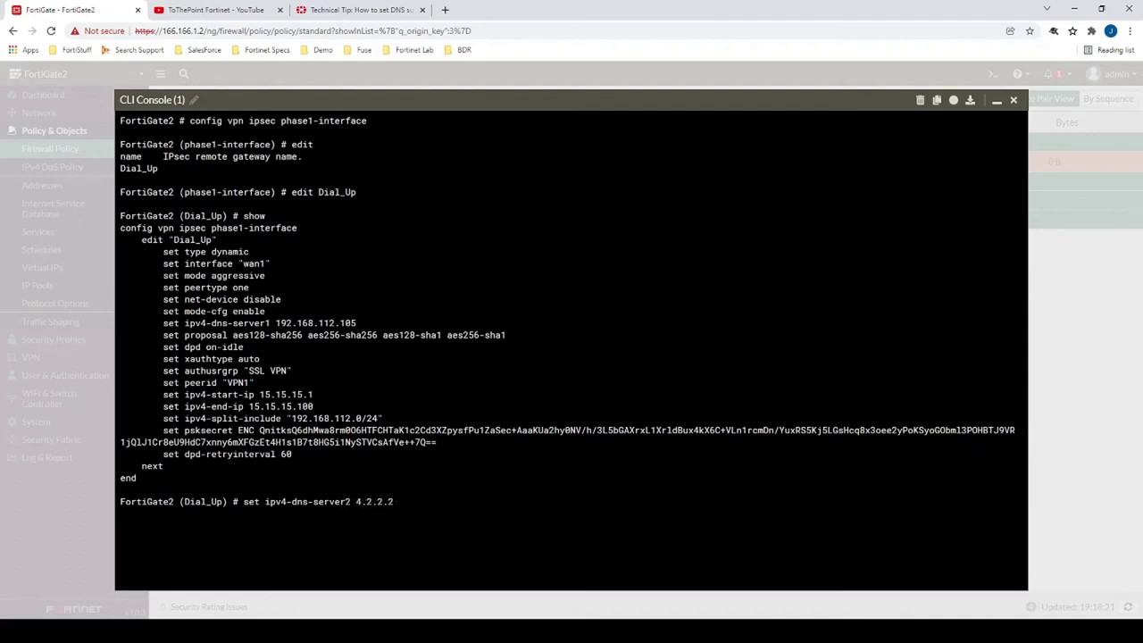
{"action": "key", "text": "Return"}
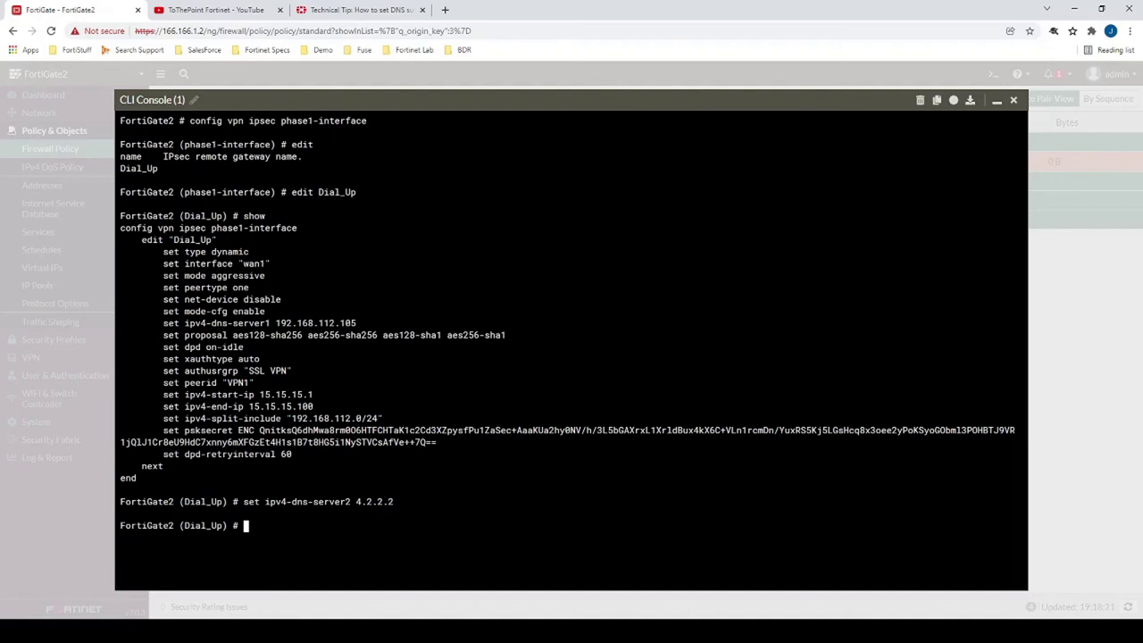
{"action": "type", "text": "set domain domain1.com"}
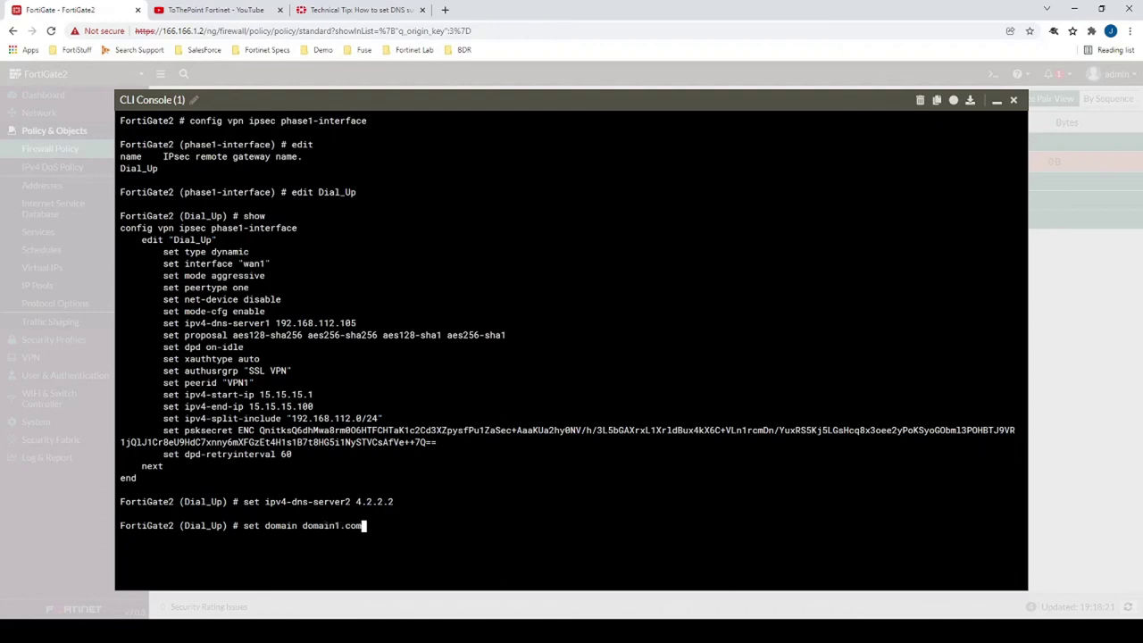
{"action": "key", "text": "Return"}
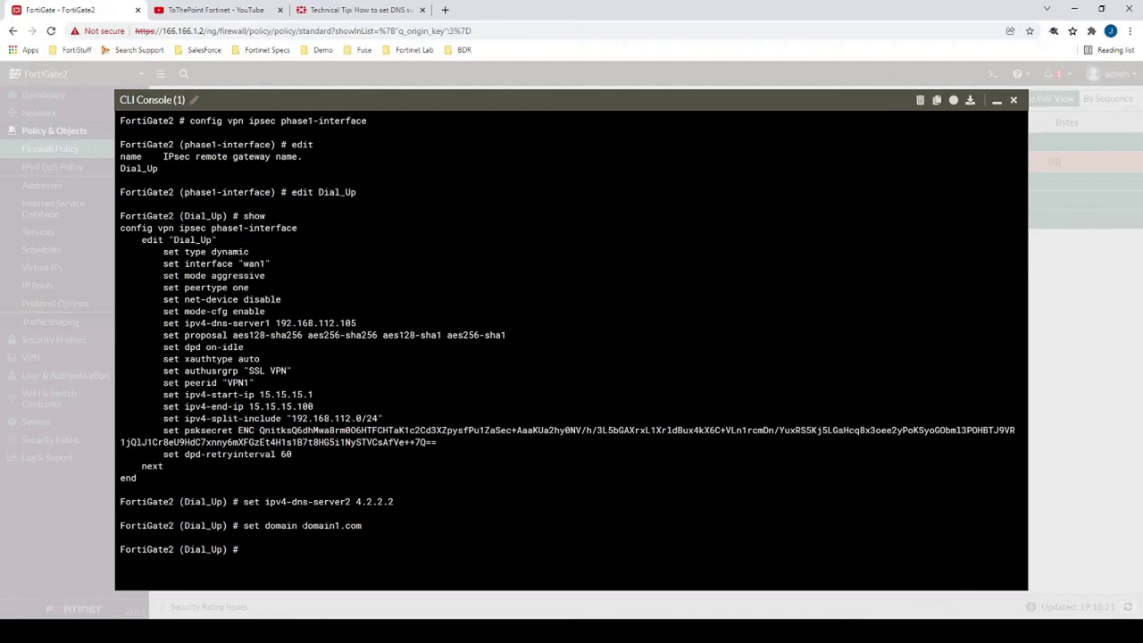
{"action": "left_click_drag", "start_coordinate": [303, 526], "coordinate": [362, 526]}
{"action": "type", "text": "end"}
{"action": "key", "text": "Return"}
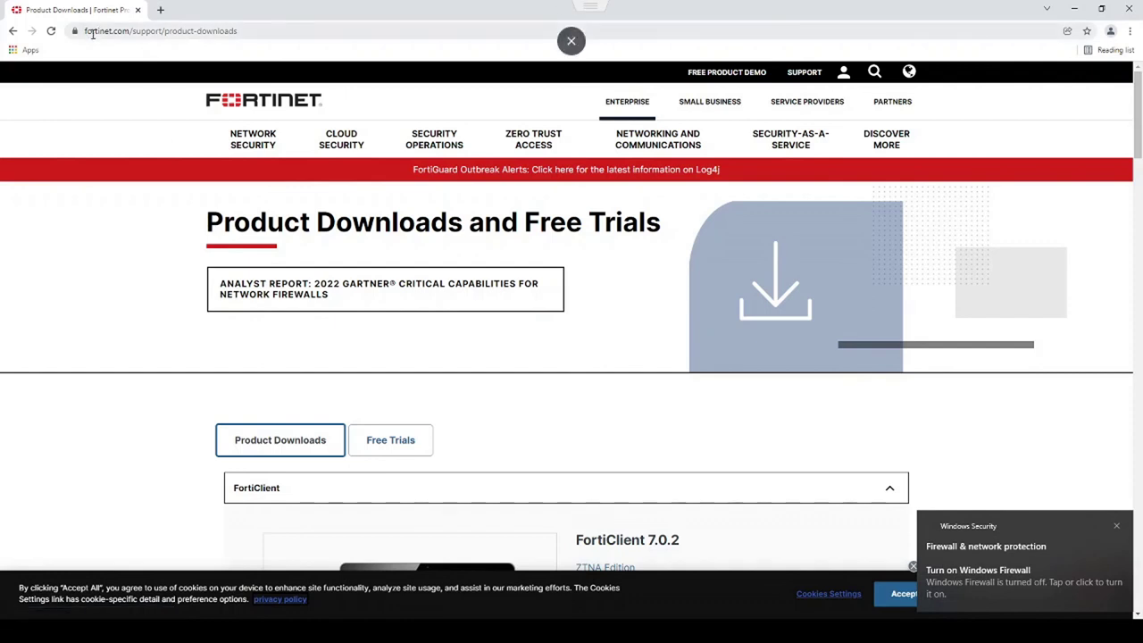
- Download the FortiClient VPN installer for Windows from Fortinet's Product Downloads page
{"action": "scroll", "coordinate": [170, 241], "scroll_direction": "down", "scroll_amount": 8}
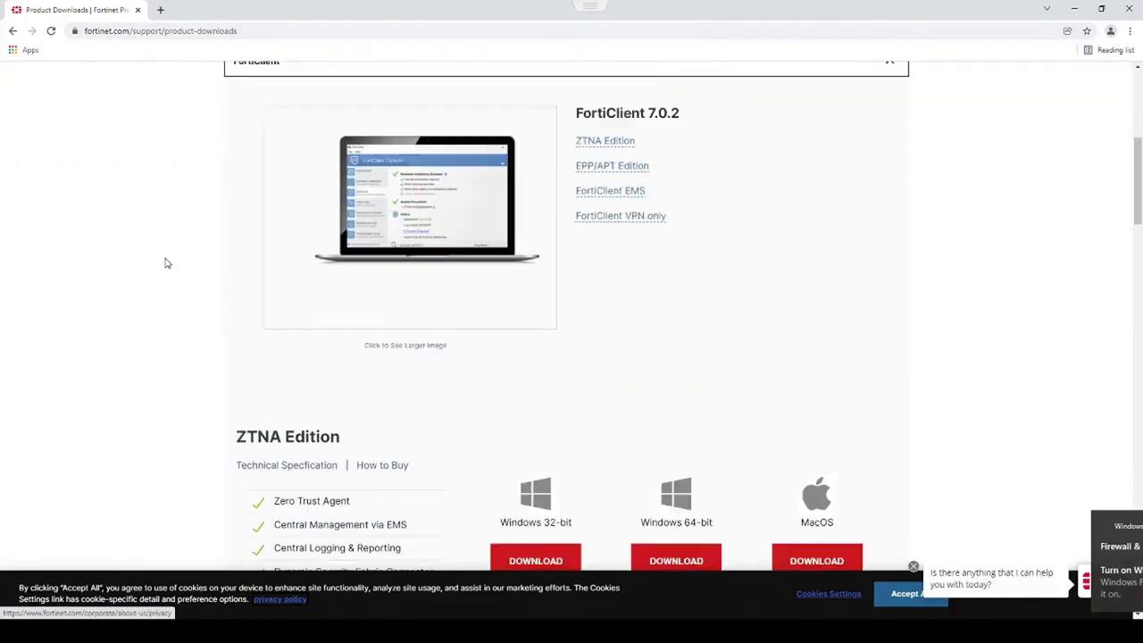
{"action": "scroll", "coordinate": [164, 263], "scroll_direction": "down", "scroll_amount": 11}
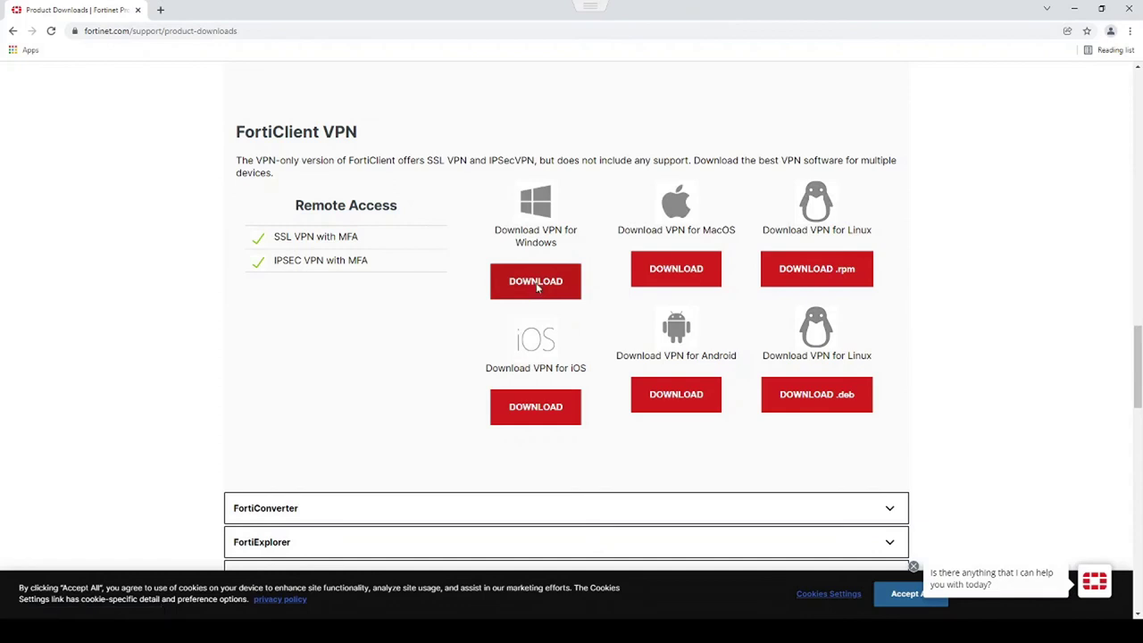
{"action": "left_click", "coordinate": [537, 284]}
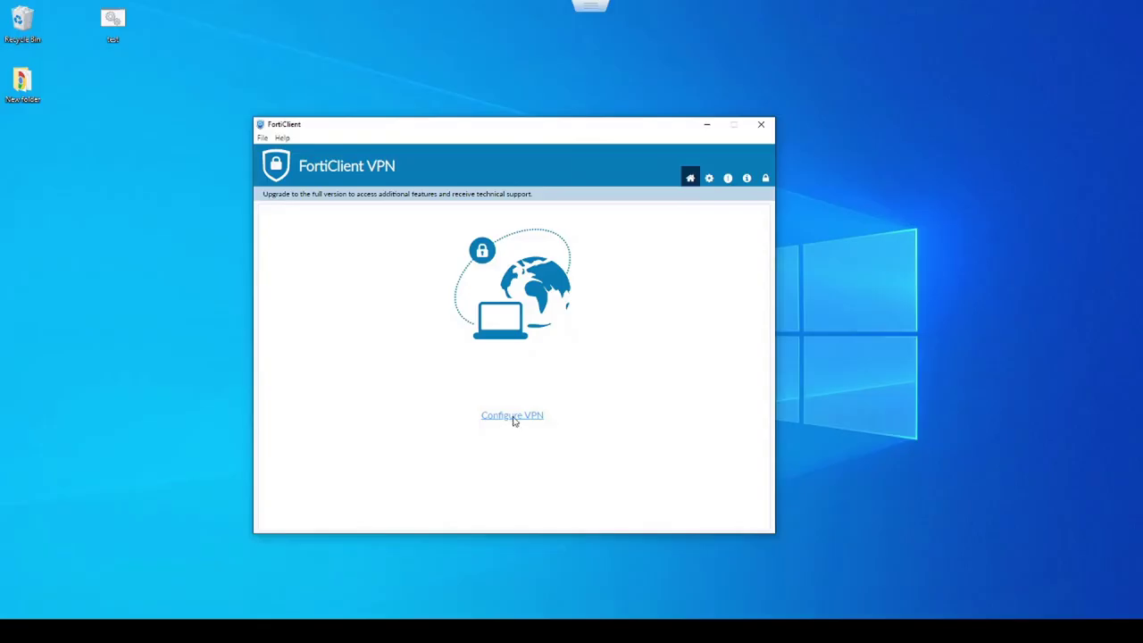
- Create a new IPsec VPN connection named 'FortiGate IPsec' with remote gateway 166.166.1.2
{"action": "left_click", "coordinate": [510, 423]}
{"action": "left_click", "coordinate": [577, 254]}
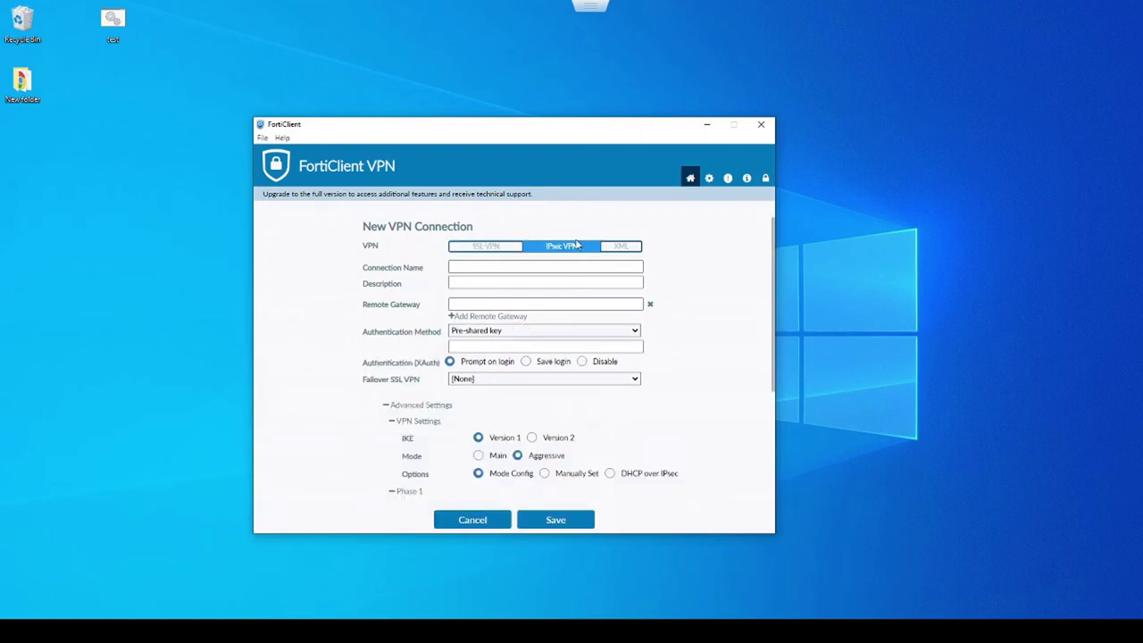
{"action": "left_click", "coordinate": [461, 268]}
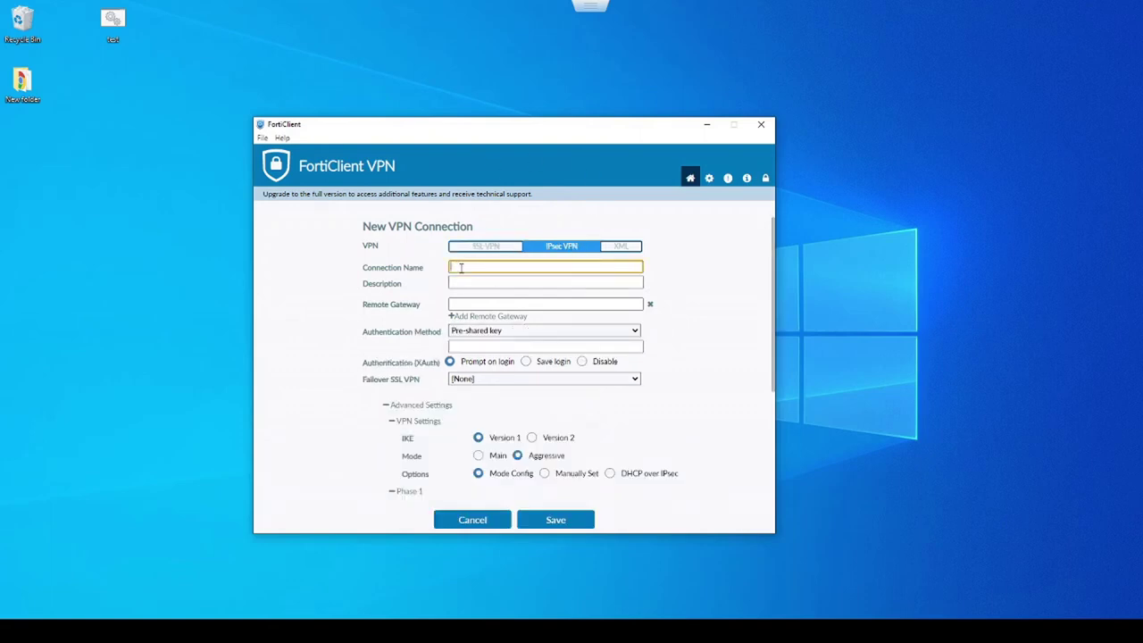
{"action": "type", "text": "FortiGate IPsec"}
{"action": "left_click", "coordinate": [498, 305]}
{"action": "type", "text": "166.166.1.2"}
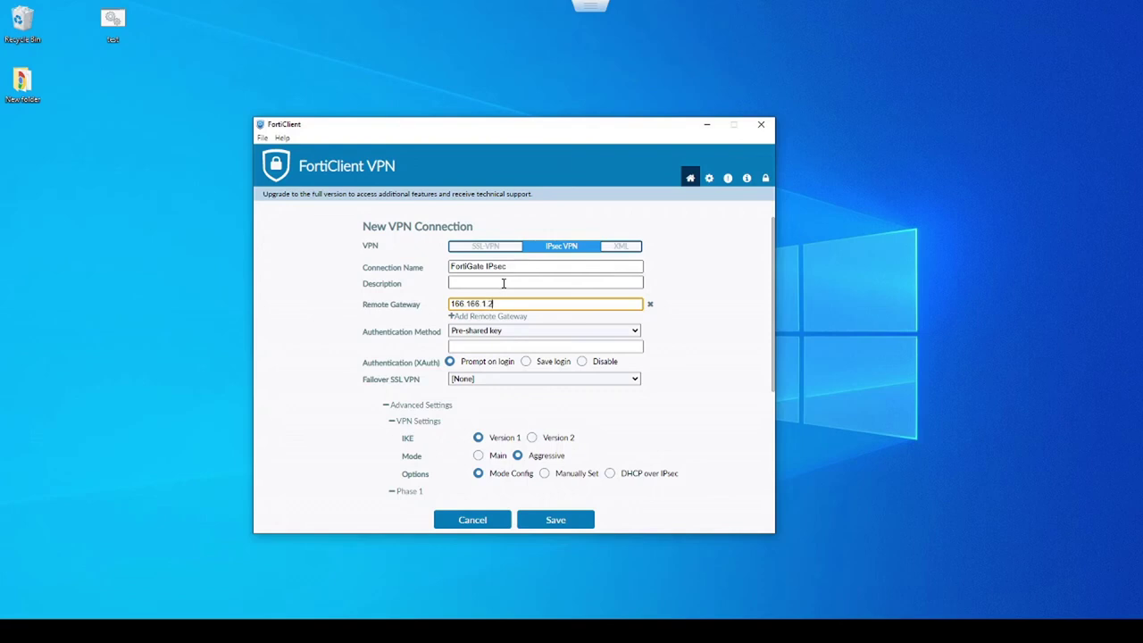
- Enter the pre-shared key and set the local ID to VPN1
{"action": "key", "text": "Tab"}
{"action": "key", "text": "Tab"}
{"action": "type", "text": "••••••••"}
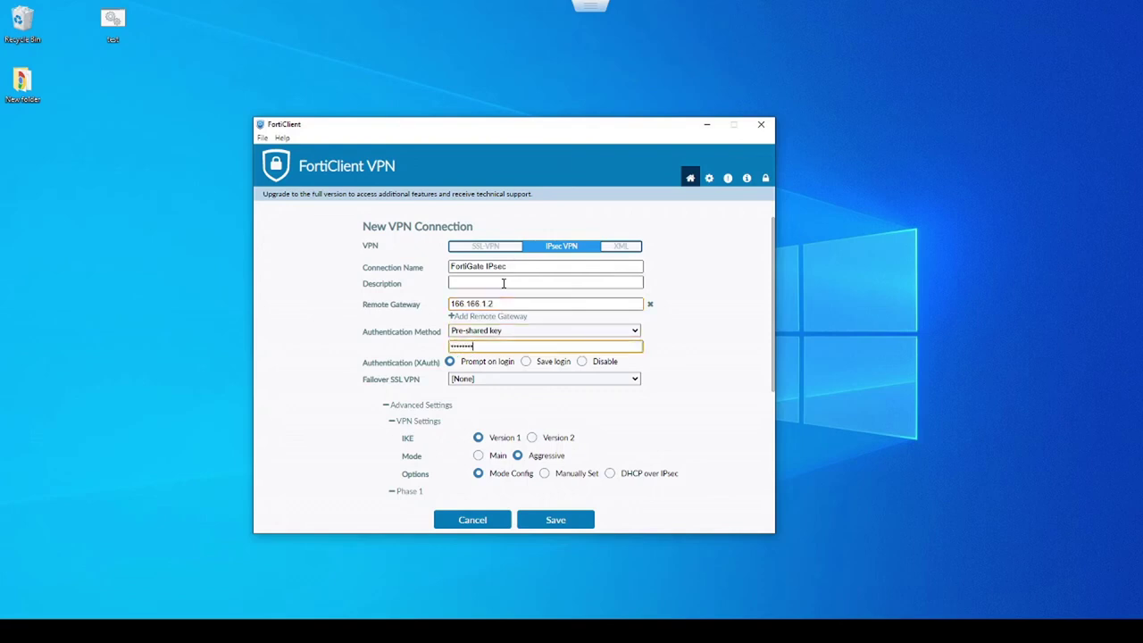
{"action": "scroll", "coordinate": [420, 439], "scroll_direction": "down", "scroll_amount": 3}
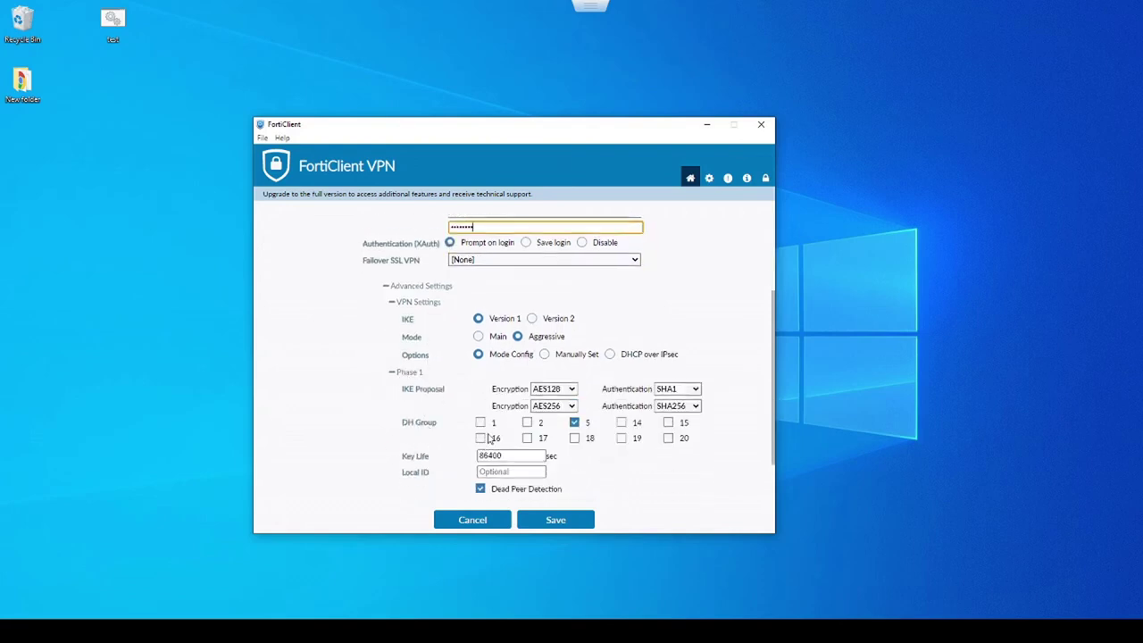
{"action": "left_click", "coordinate": [493, 472]}
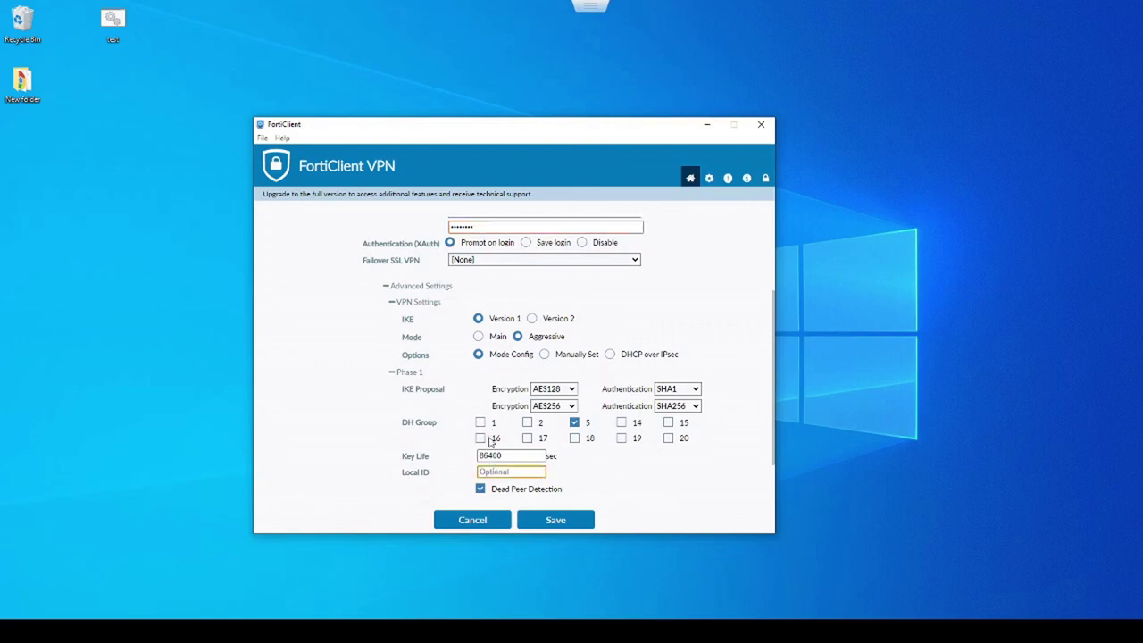
{"action": "type", "text": "VPN1"}
{"action": "scroll", "coordinate": [367, 386], "scroll_direction": "down", "scroll_amount": 1}
- Save the FortiGate IPsec connection and connect using the VPN username and password
{"action": "left_click", "coordinate": [547, 520]}
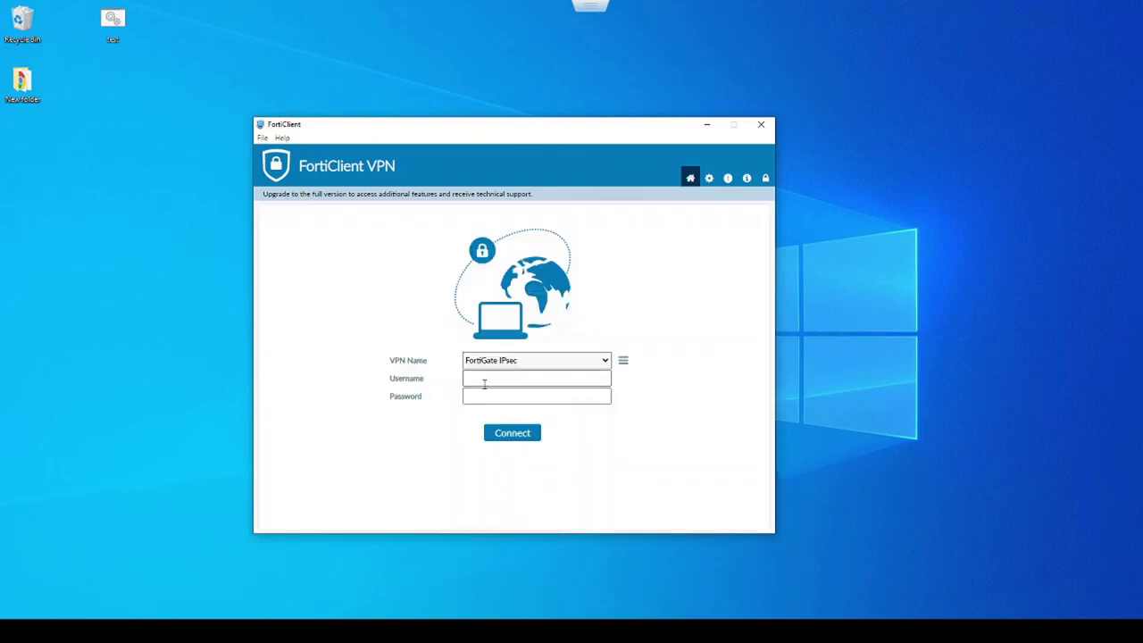
{"action": "left_click", "coordinate": [489, 380]}
{"action": "type", "text": "ttpFortinet"}
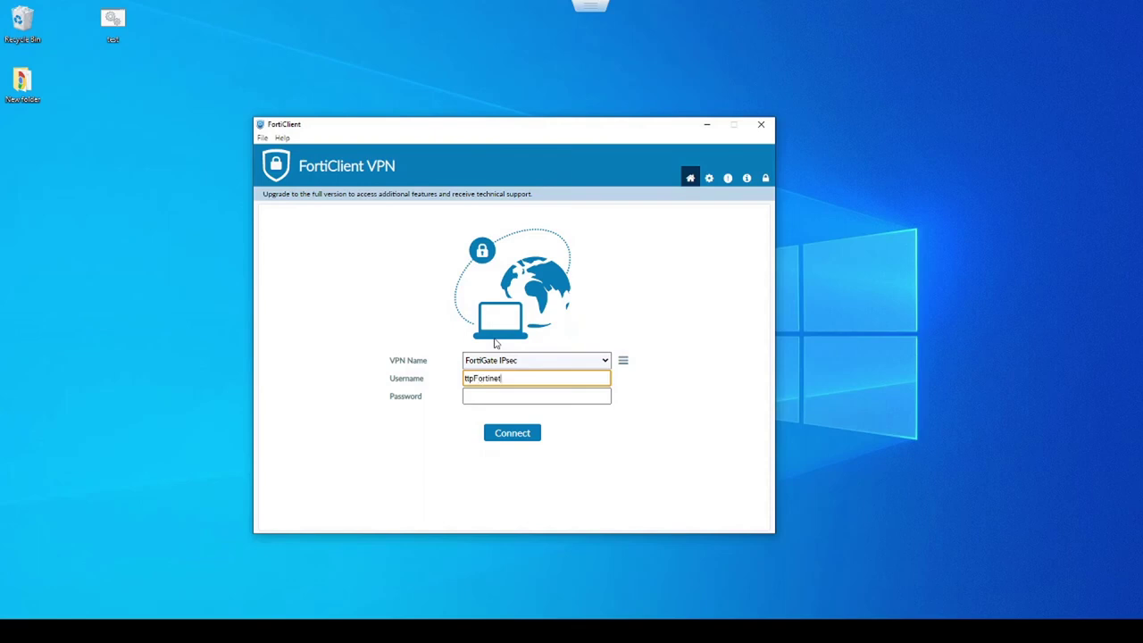
{"action": "key", "text": "Tab"}
{"action": "type", "text": "Fortinet"}
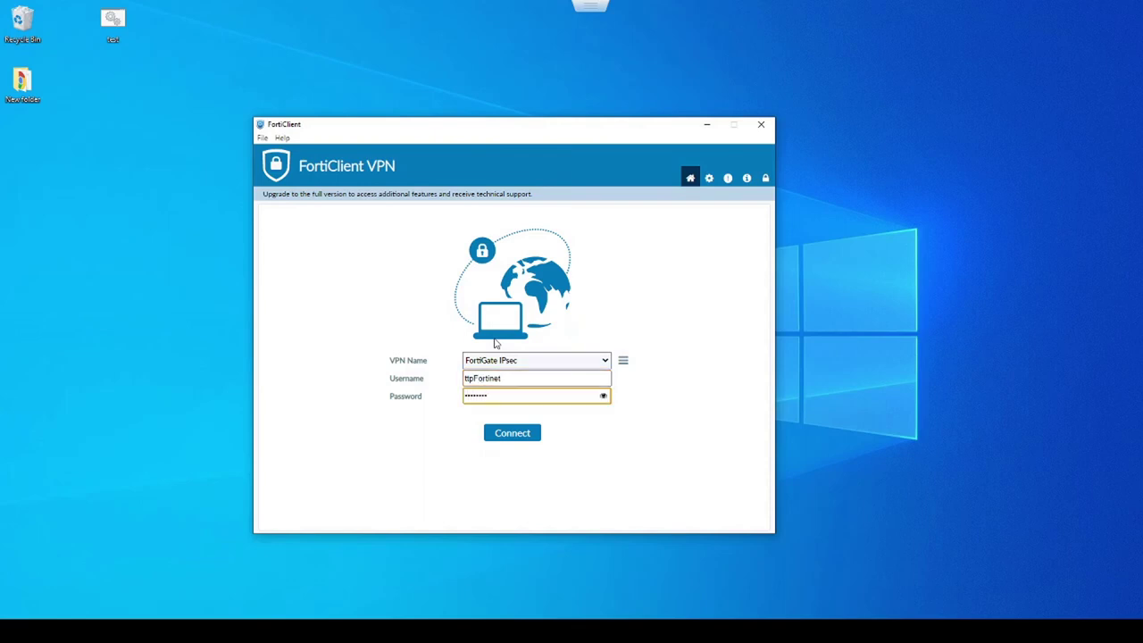
{"action": "key", "text": "Return"}
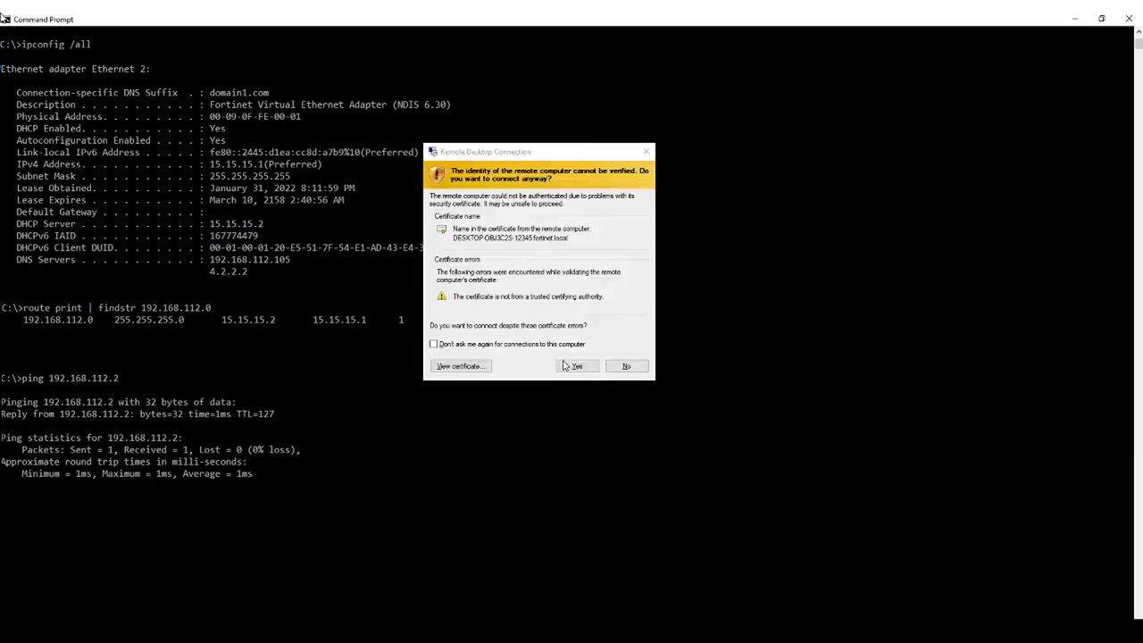
- Accept the Remote Desktop certificate warning to connect to the remote computer
{"action": "left_click", "coordinate": [577, 367]}
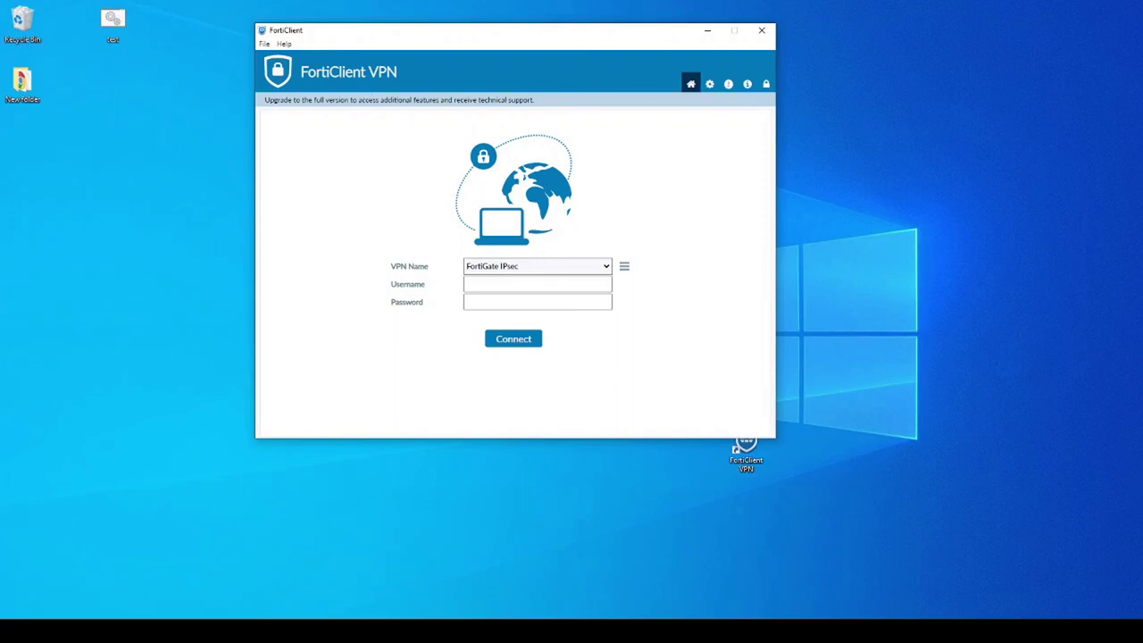
- Highlight the upgrade notice, then open FortiClient settings and export the VPN logs
{"action": "left_click_drag", "start_coordinate": [314, 100], "coordinate": [351, 101]}
{"action": "left_click_drag", "start_coordinate": [380, 100], "coordinate": [436, 100]}
{"action": "left_click", "coordinate": [711, 84]}
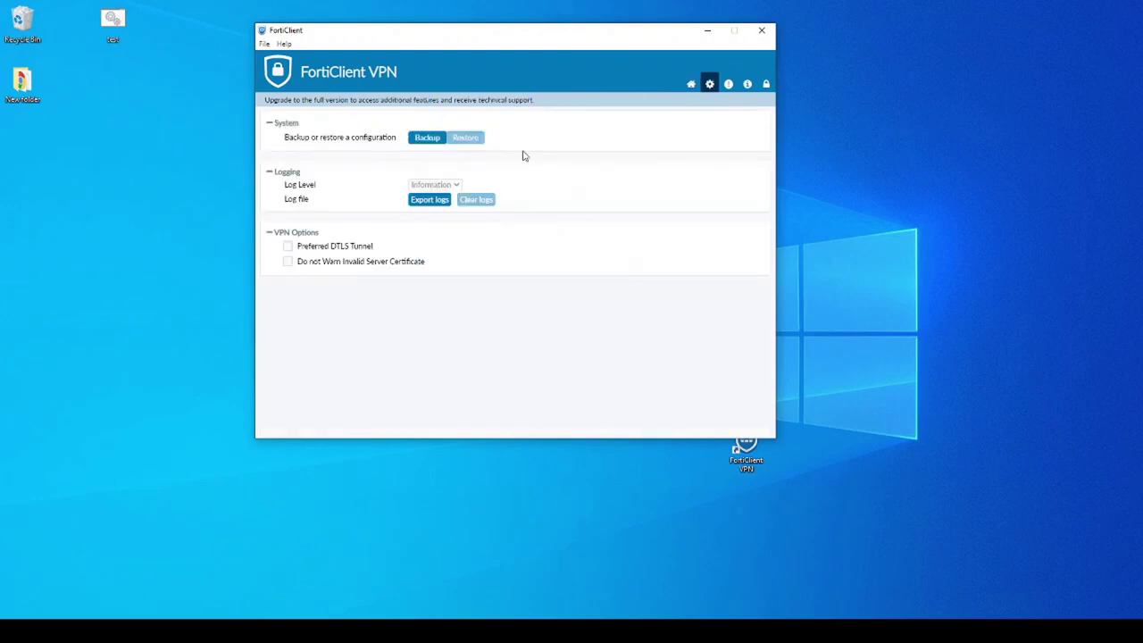
{"action": "left_click", "coordinate": [440, 201]}
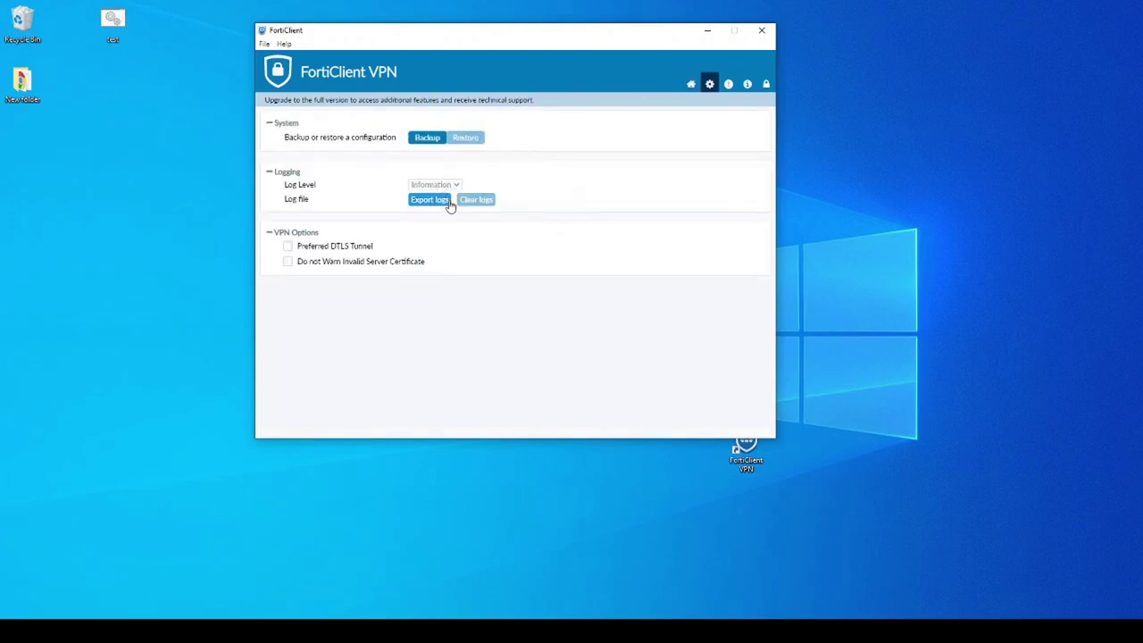